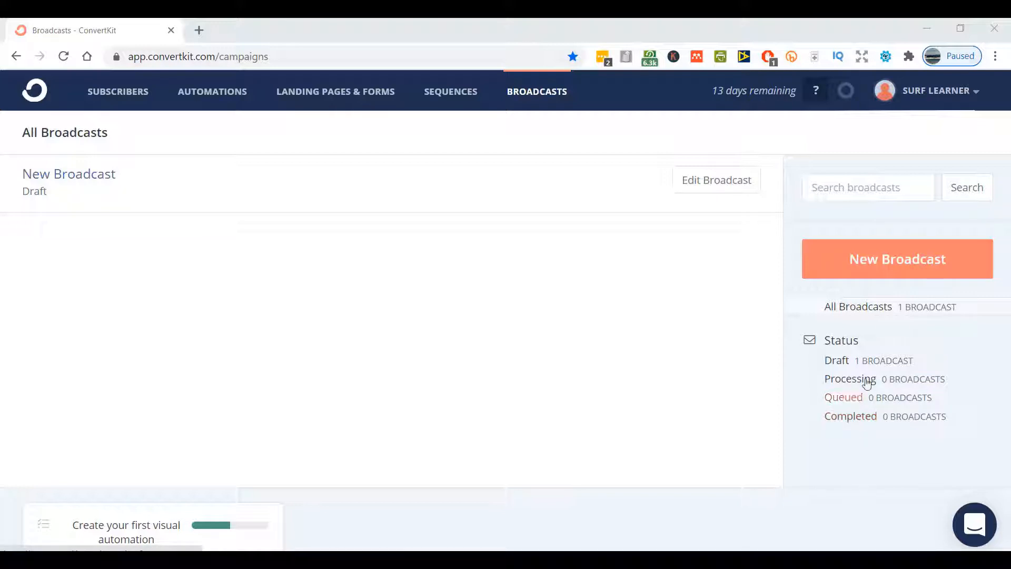
Step: Open the draft "New Broadcast" for editing and check which sending addresses it can be sent from
left_click(723, 185)
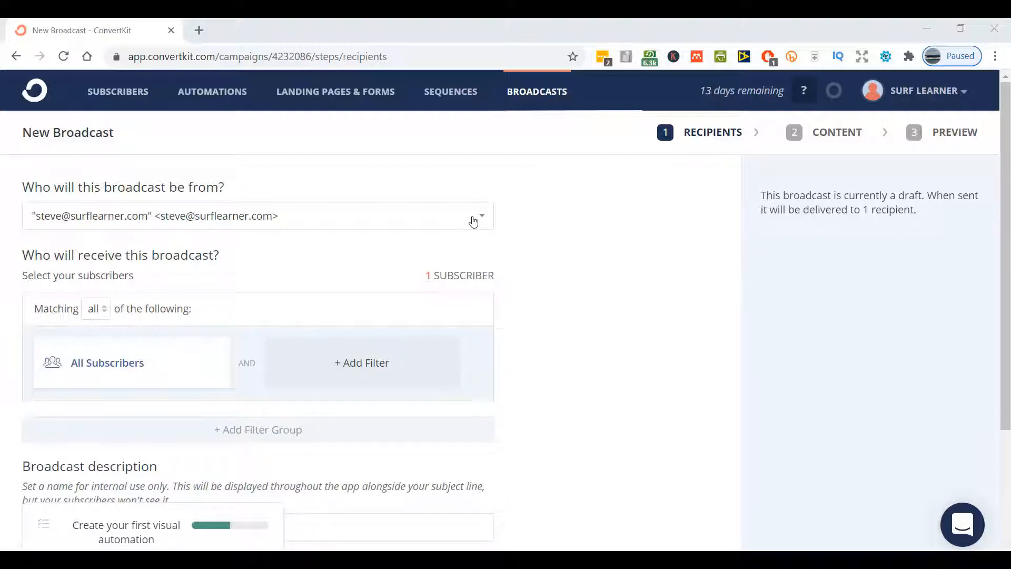
left_click(474, 223)
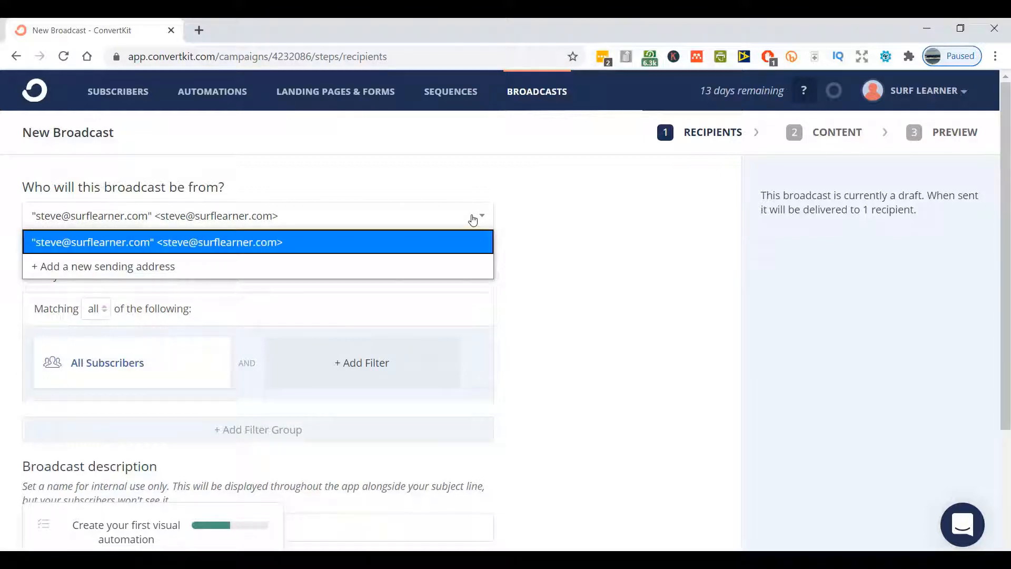
left_click(473, 220)
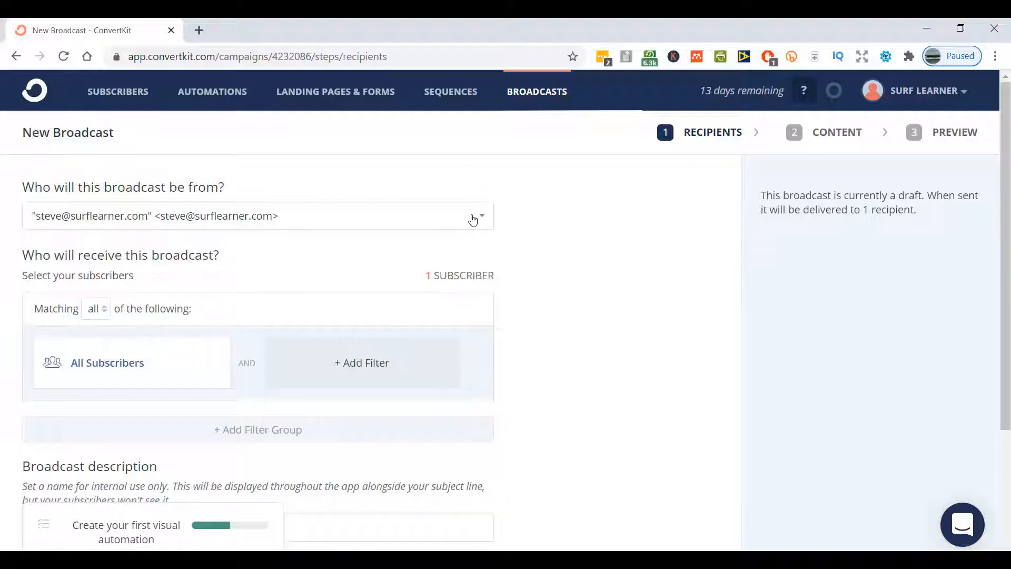
left_click(473, 220)
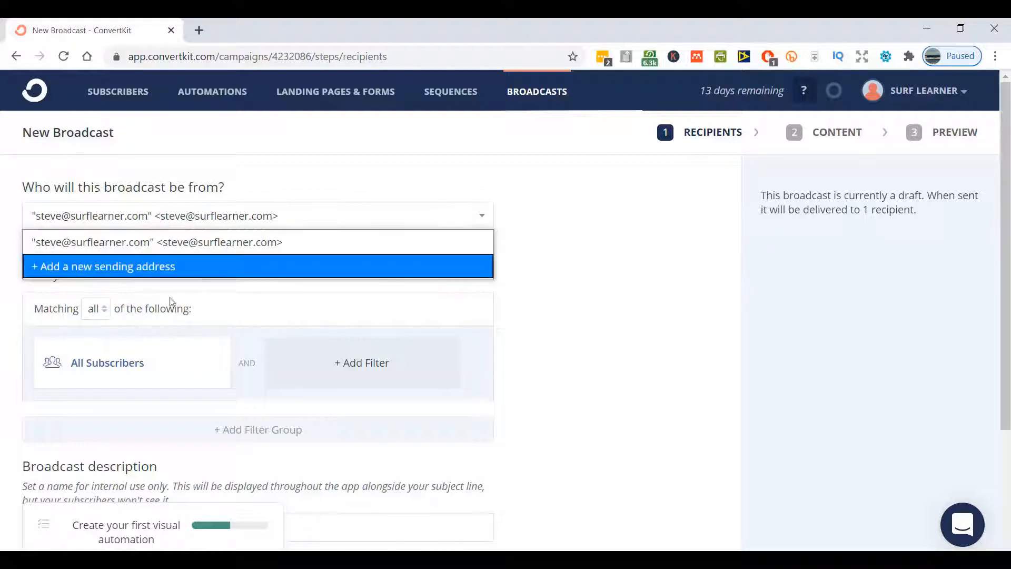
left_click(319, 219)
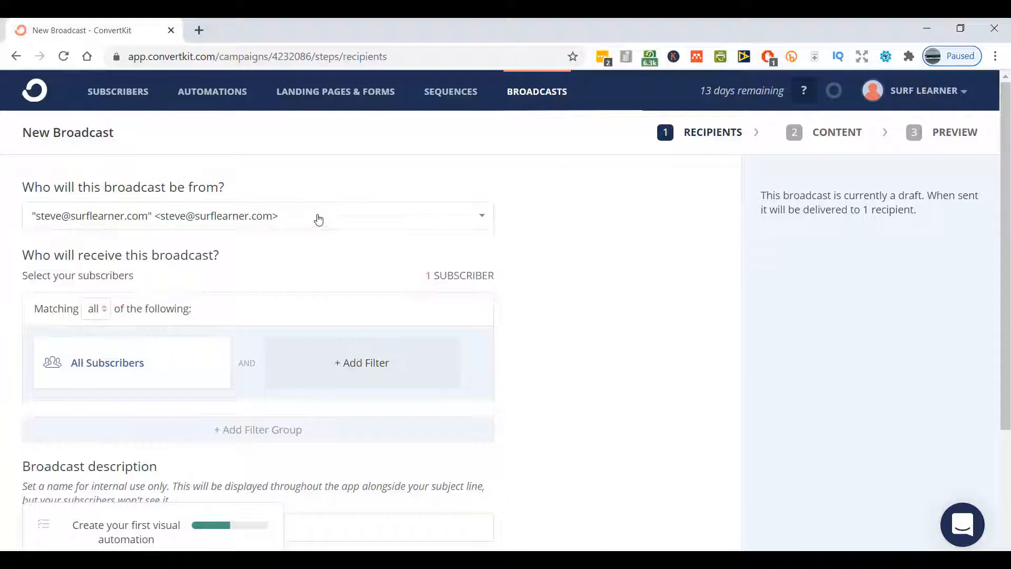
Step: Check the matching options available for the first recipient filter group
left_click(103, 310)
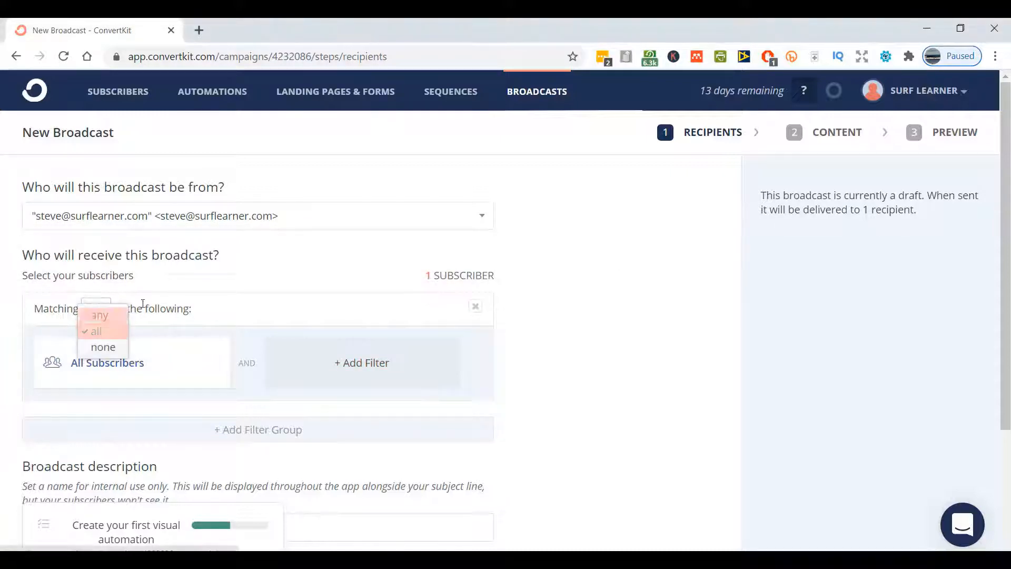
left_click(159, 296)
left_click(96, 313)
left_click(146, 309)
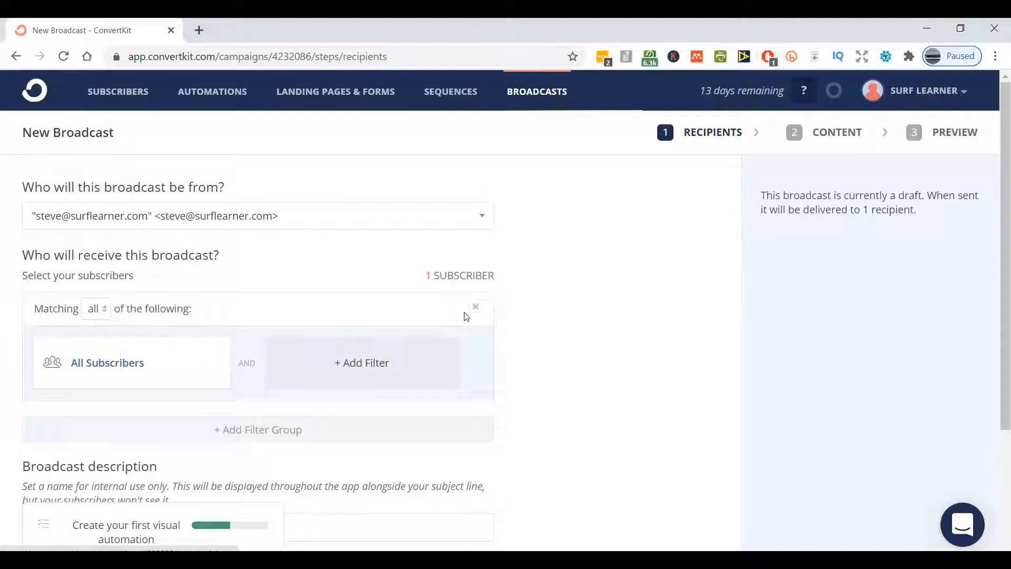
Step: Change the All Subscribers filter to people subscribed to the form "Surf Learner Opt-in 1"
left_click(94, 362)
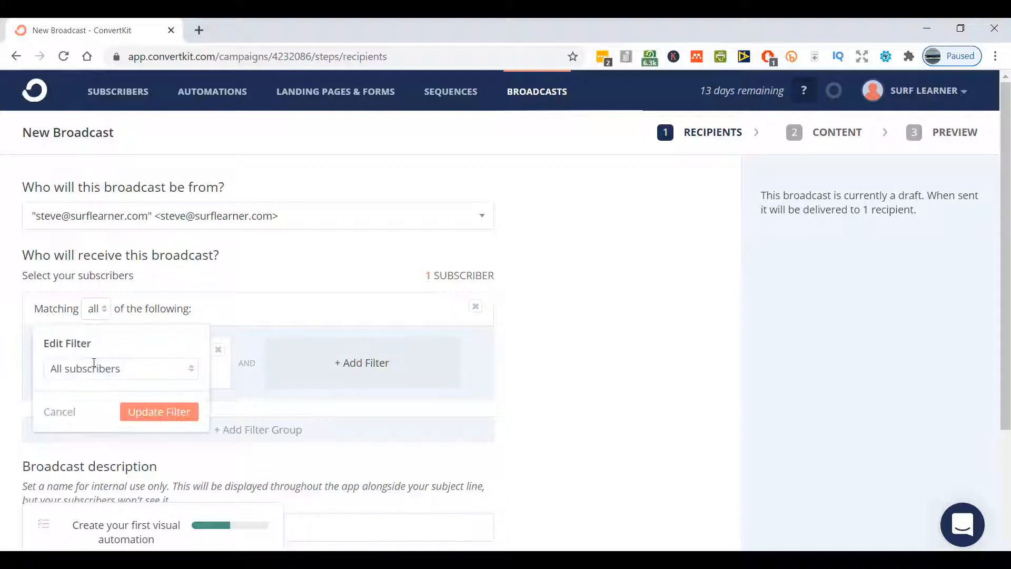
left_click(107, 377)
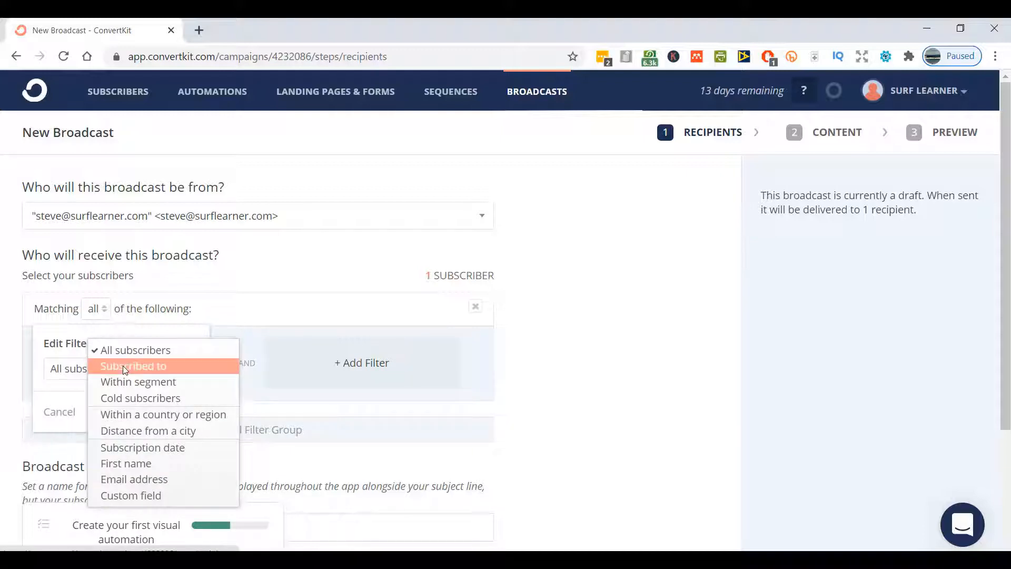
left_click(122, 365)
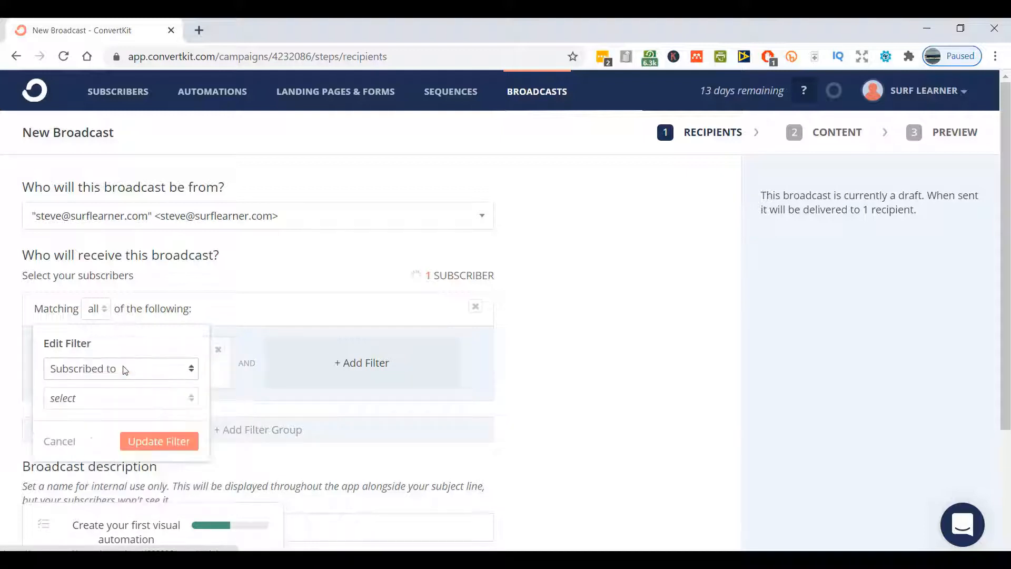
left_click(117, 401)
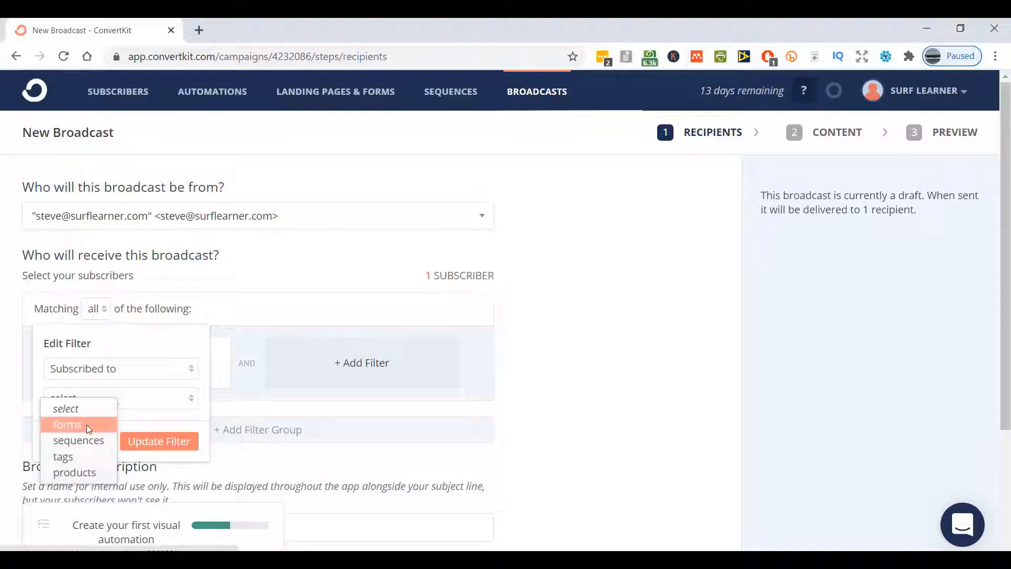
left_click(87, 426)
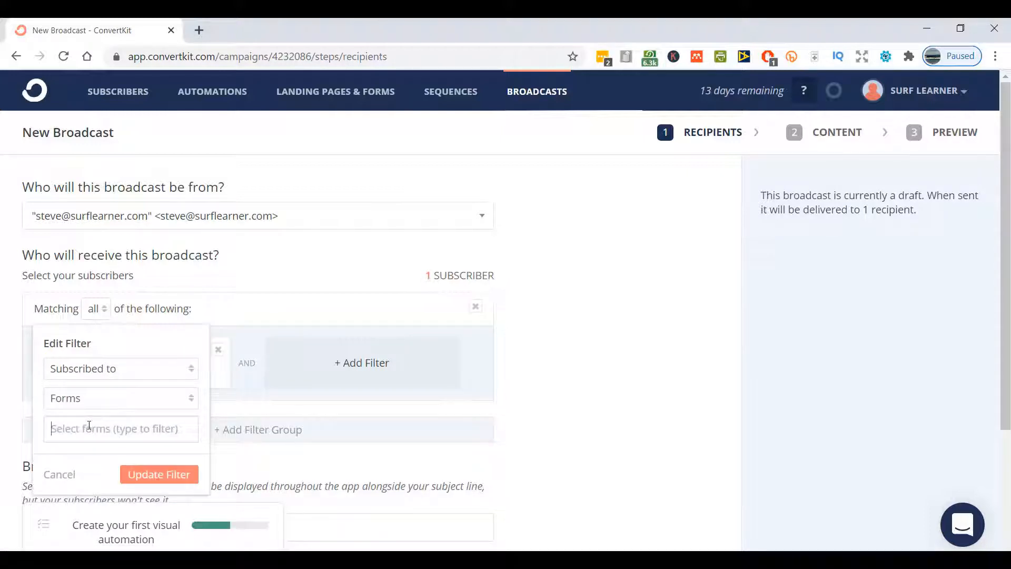
left_click(89, 426)
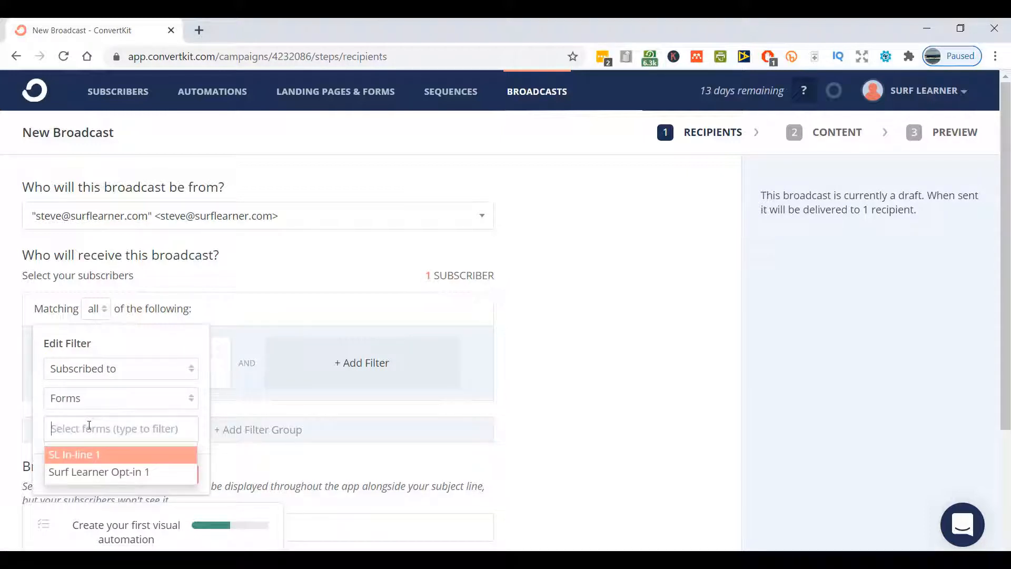
left_click(103, 478)
left_click(151, 494)
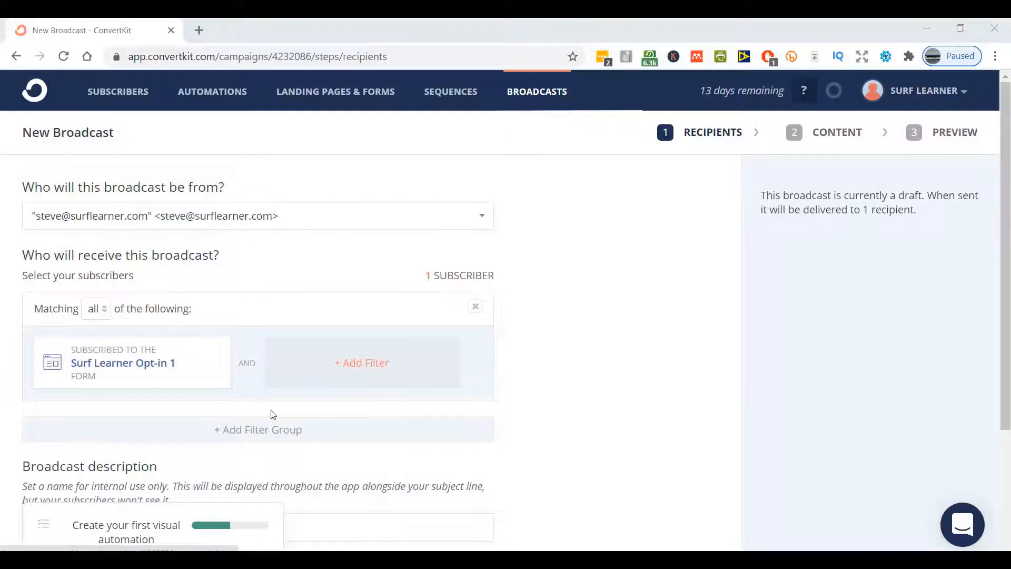
Step: Add a second filter group matching none of the following, with a Cold subscribers filter
scroll(271, 413, "down", 3)
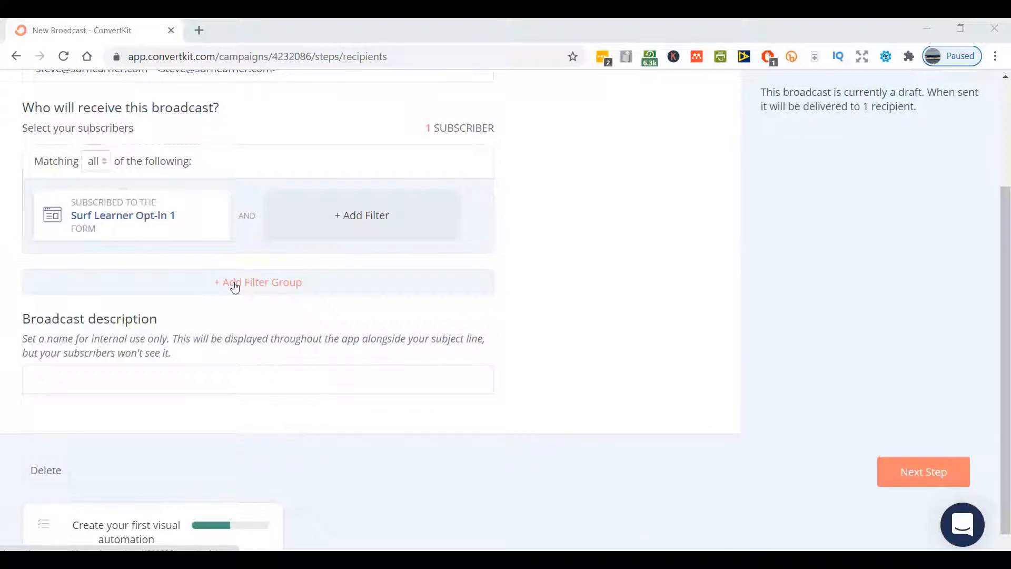
left_click(235, 287)
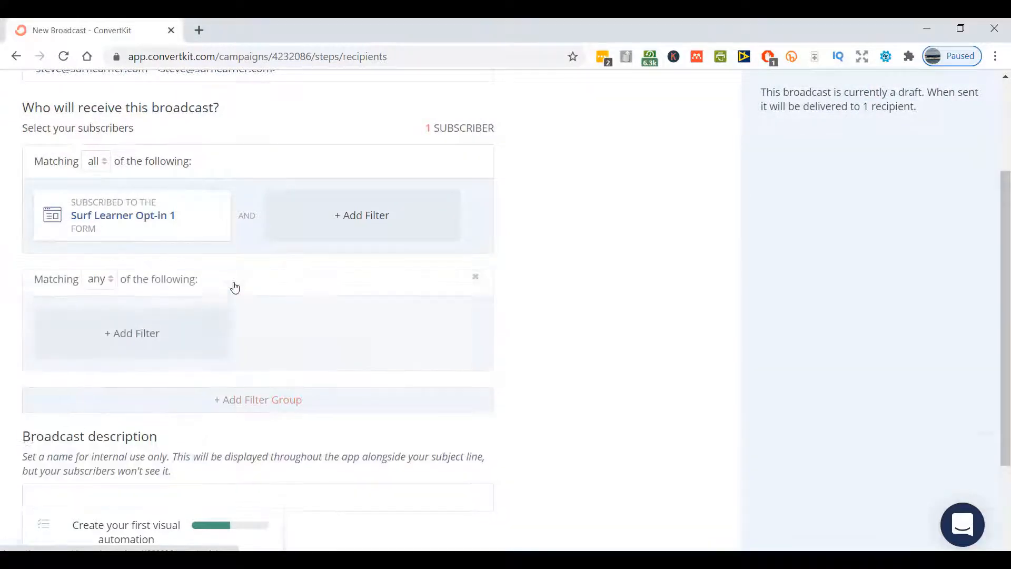
left_click(102, 292)
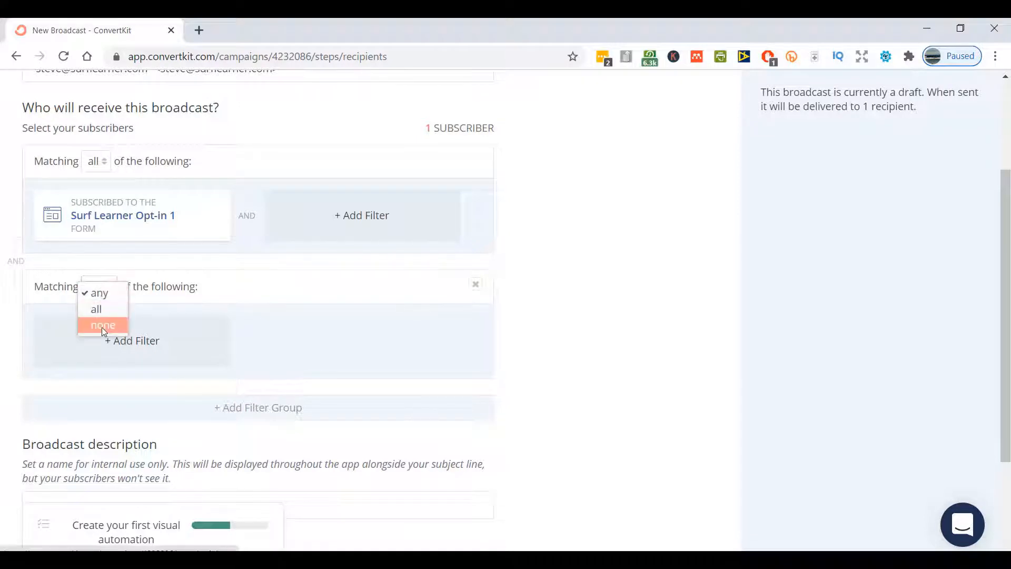
left_click(103, 326)
left_click(152, 347)
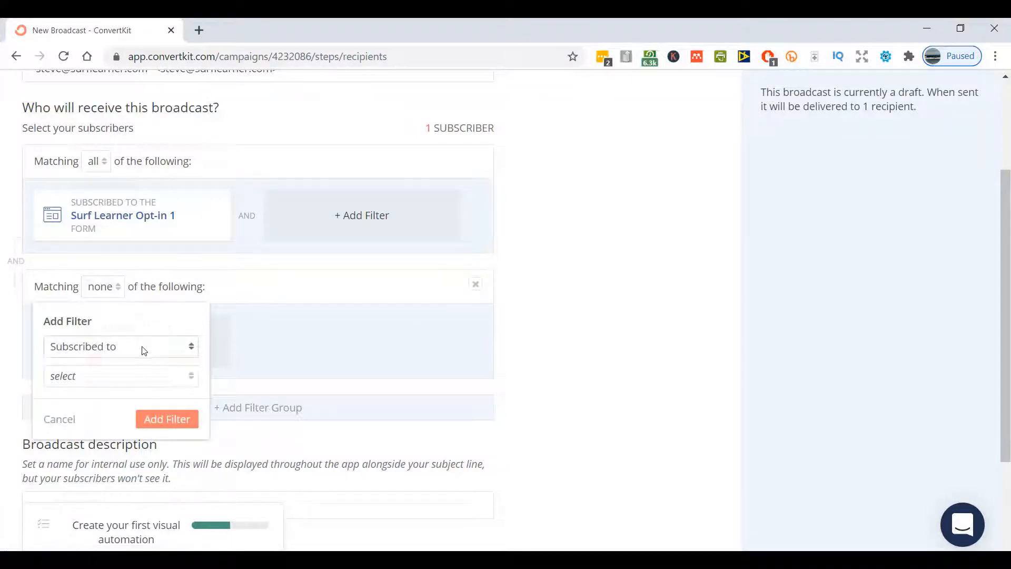
left_click(140, 347)
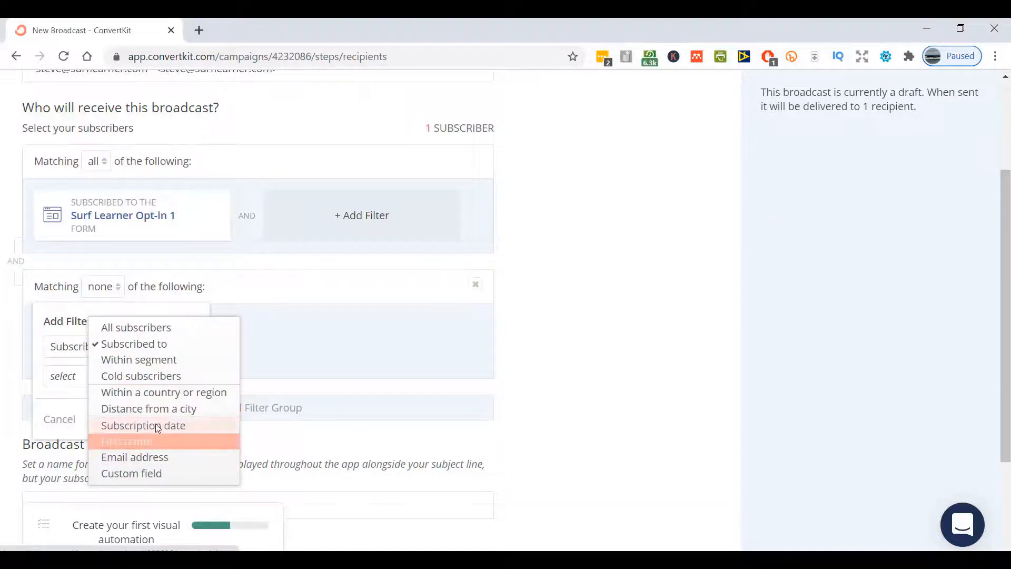
left_click(164, 378)
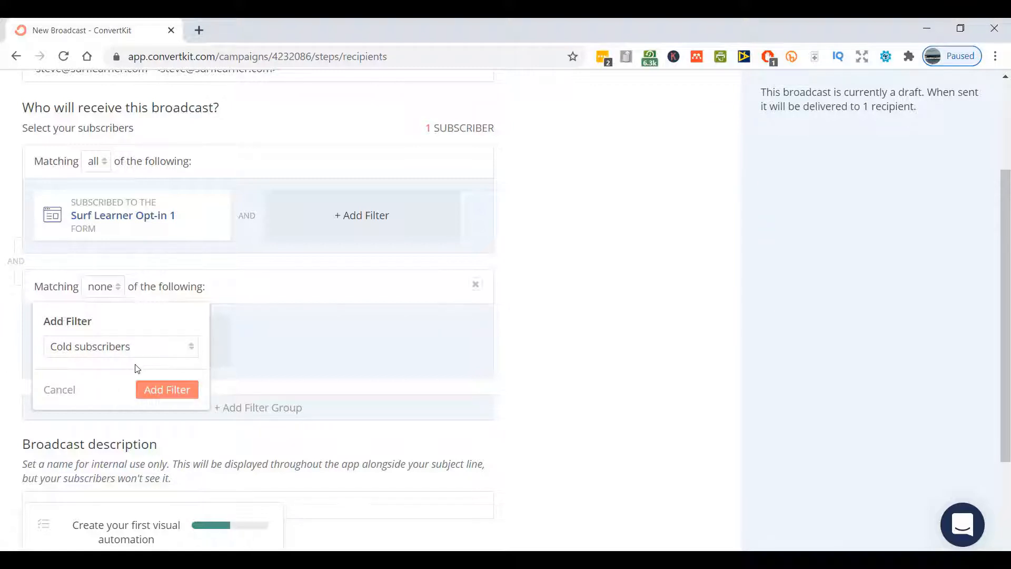
left_click(166, 389)
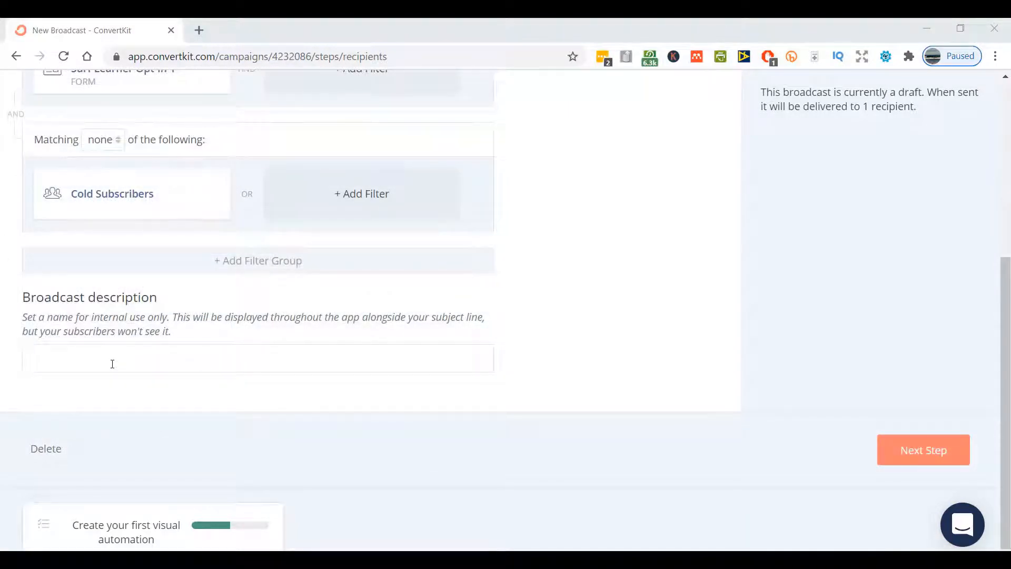
Step: Set the broadcast description to "SL Post on learning to surf" and review the recipient settings
left_click(112, 364)
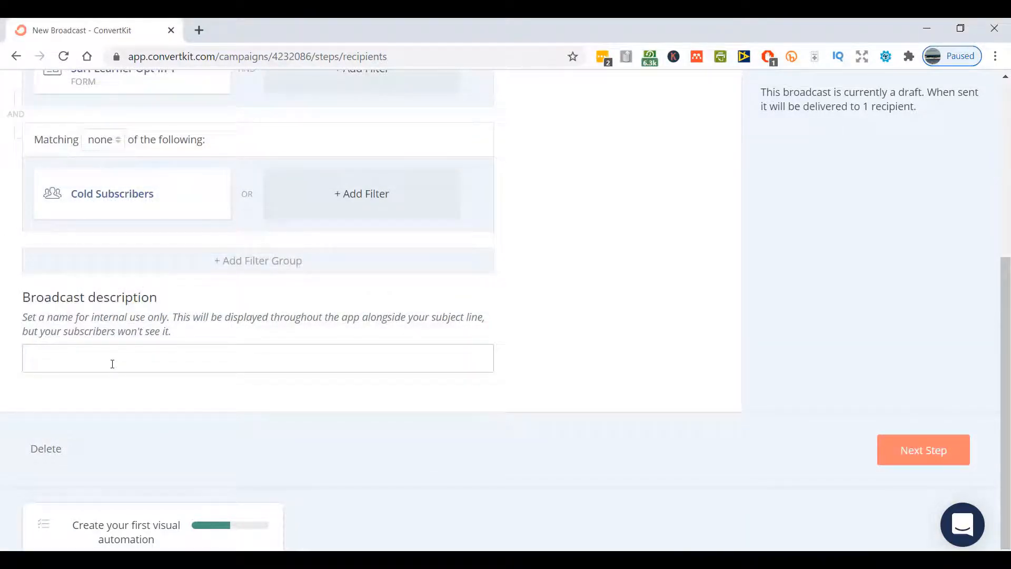
type("SL Post on learning to surf")
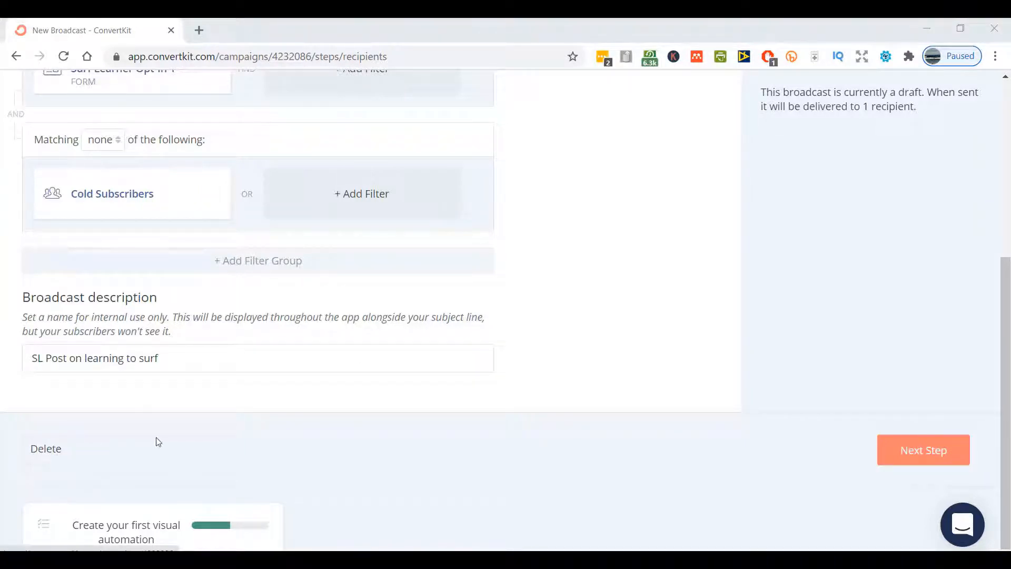
scroll(633, 374, "up", 5)
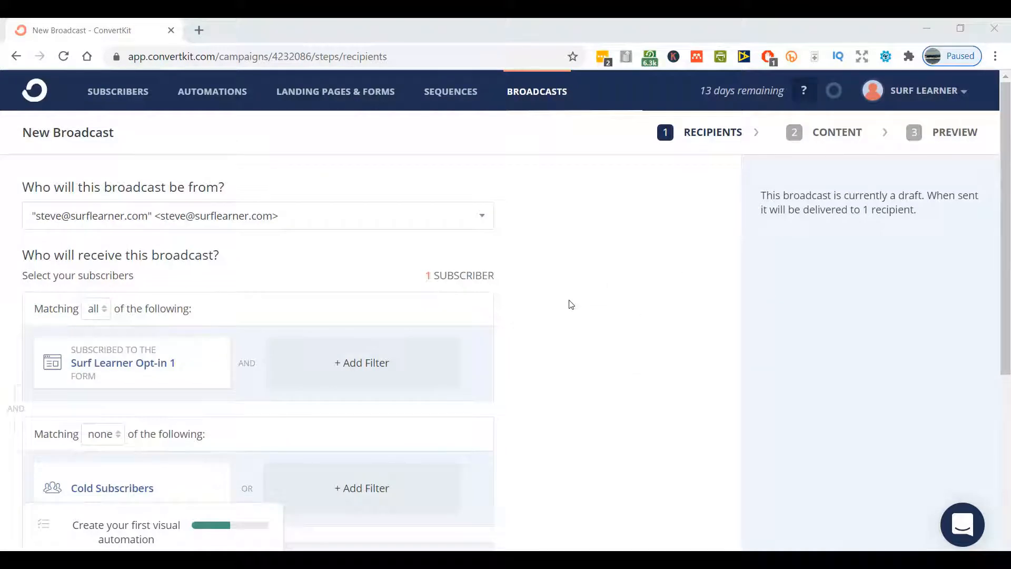
scroll(663, 278, "down", 5)
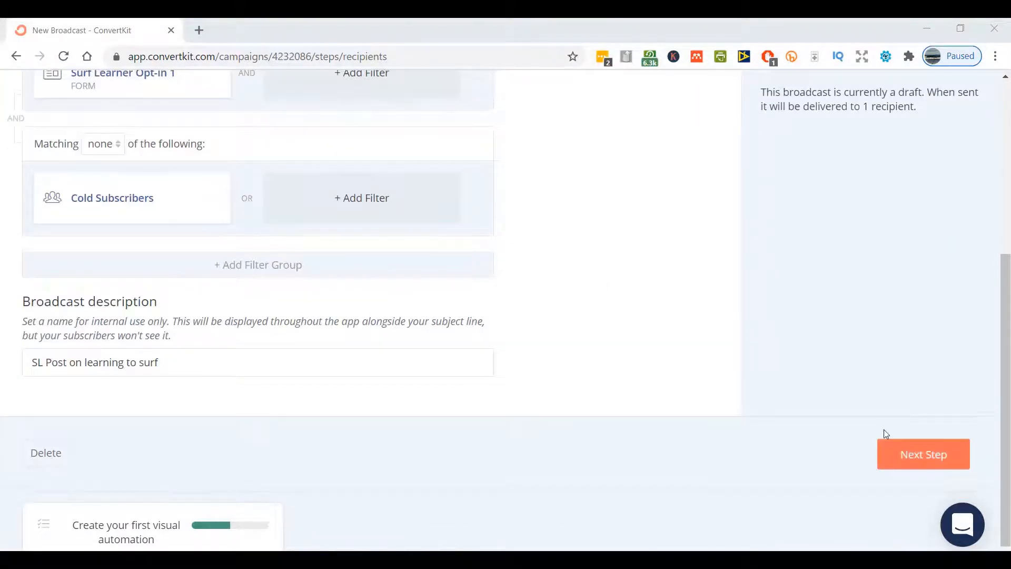
scroll(882, 422, "up", 5)
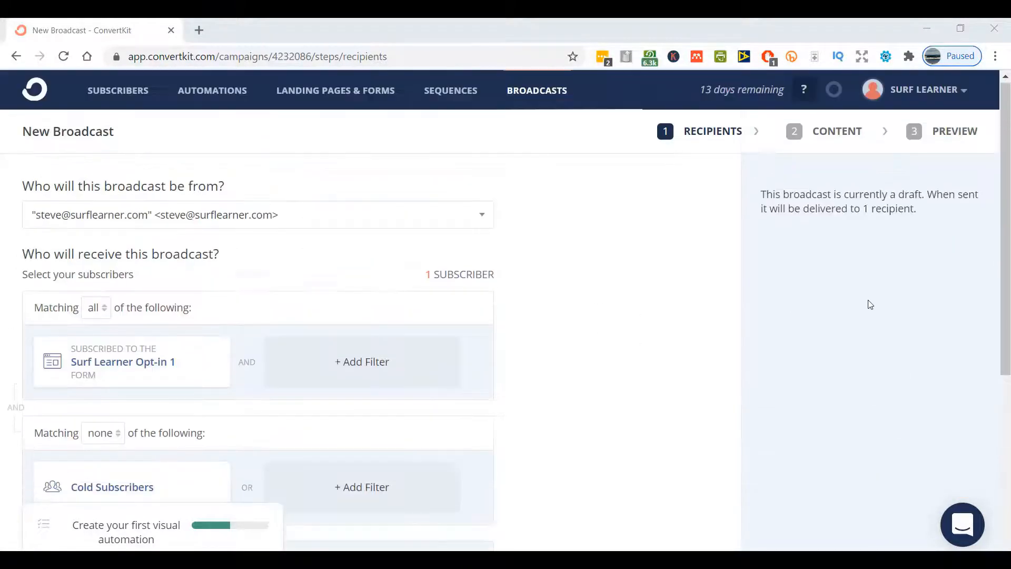
Step: Go to the broadcast's content stage and switch to the new beta email editor
left_click(837, 133)
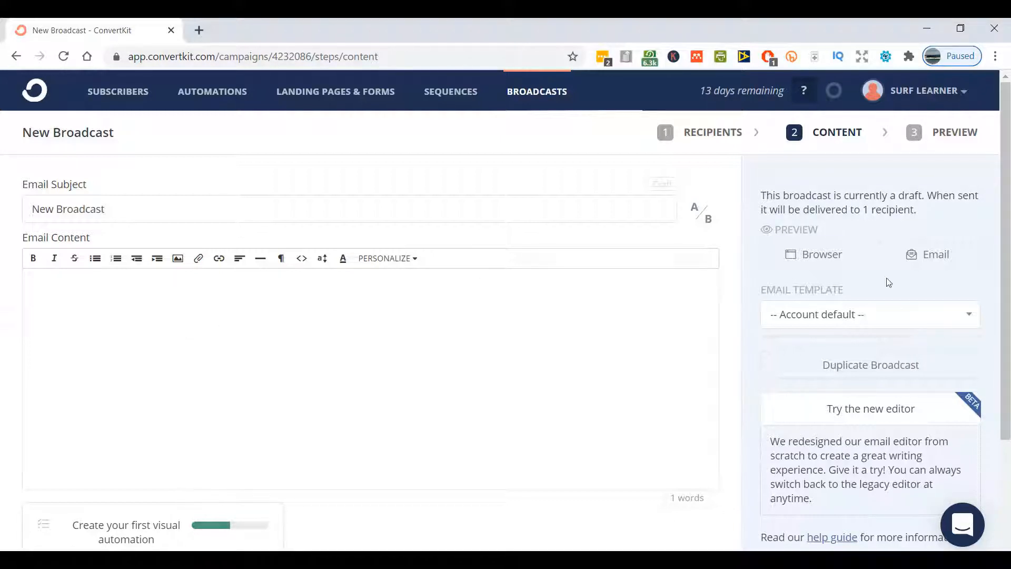
scroll(886, 279, "down", 3)
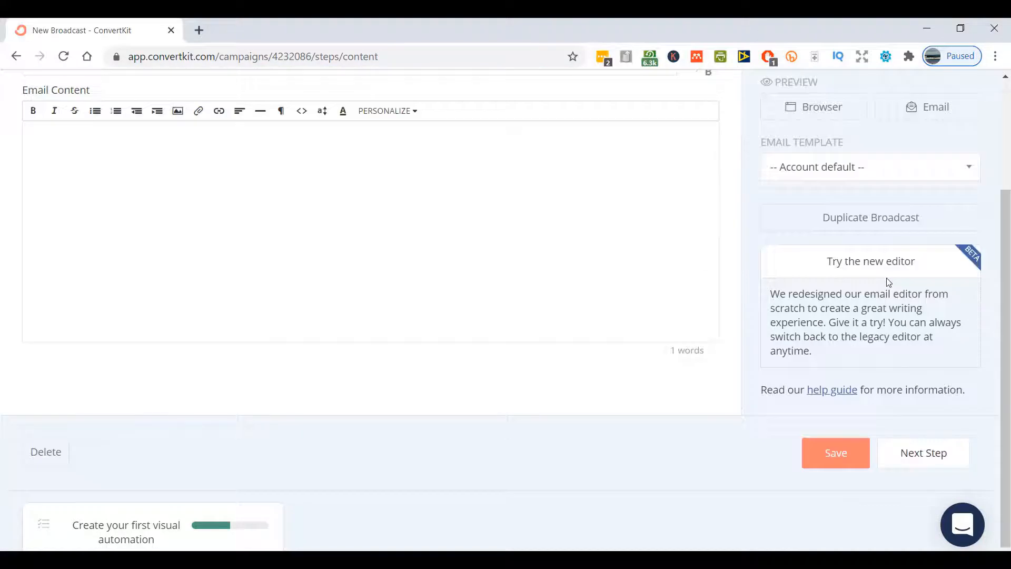
left_click(874, 308)
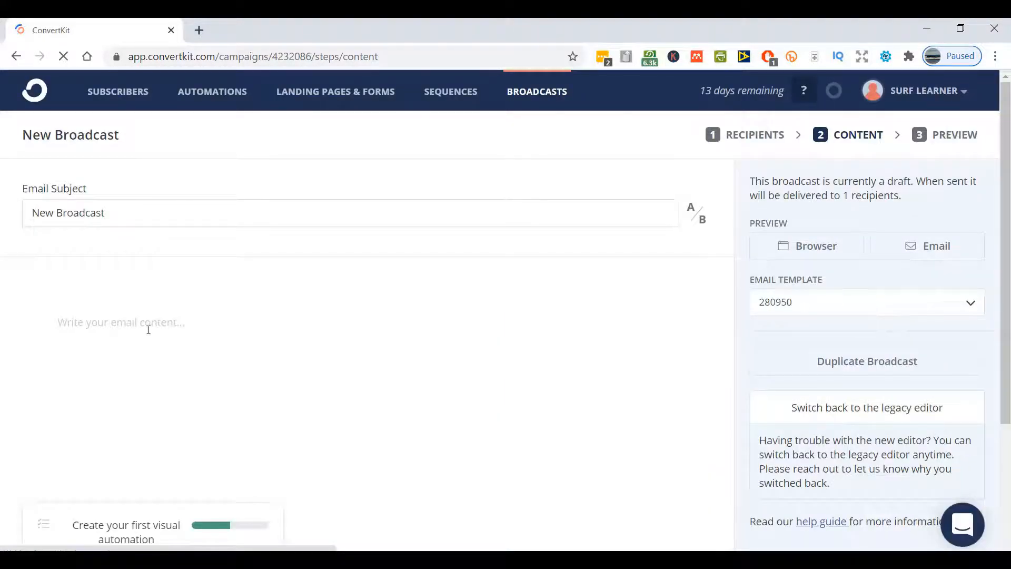
Step: Set up an A/B subject test with "3 Mistakes to AVOID When Learning to Surf" and "3 Mistakes to Avoid When Learning to Surf"
left_click(172, 219)
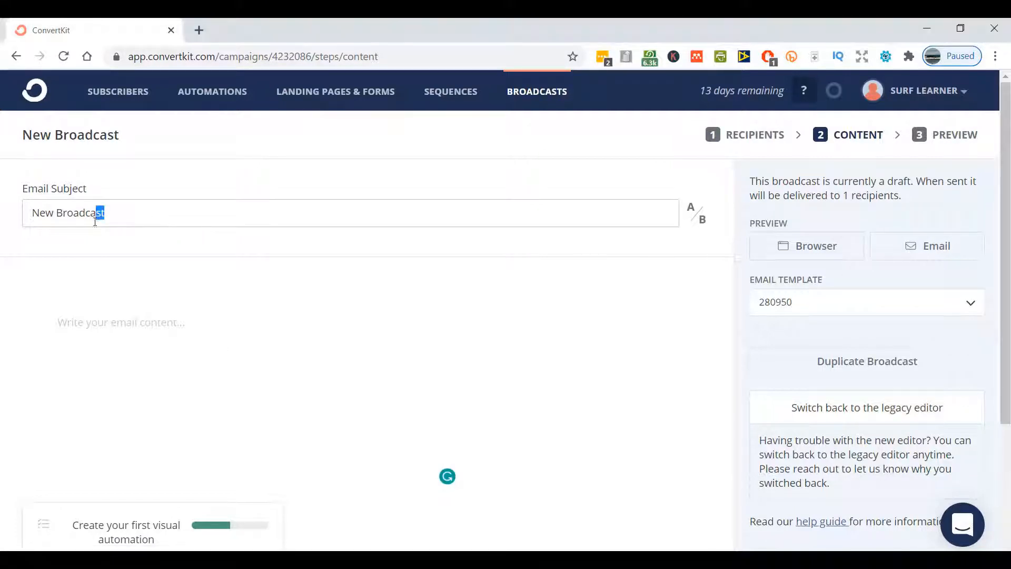
left_click_drag(108, 213, 5, 200)
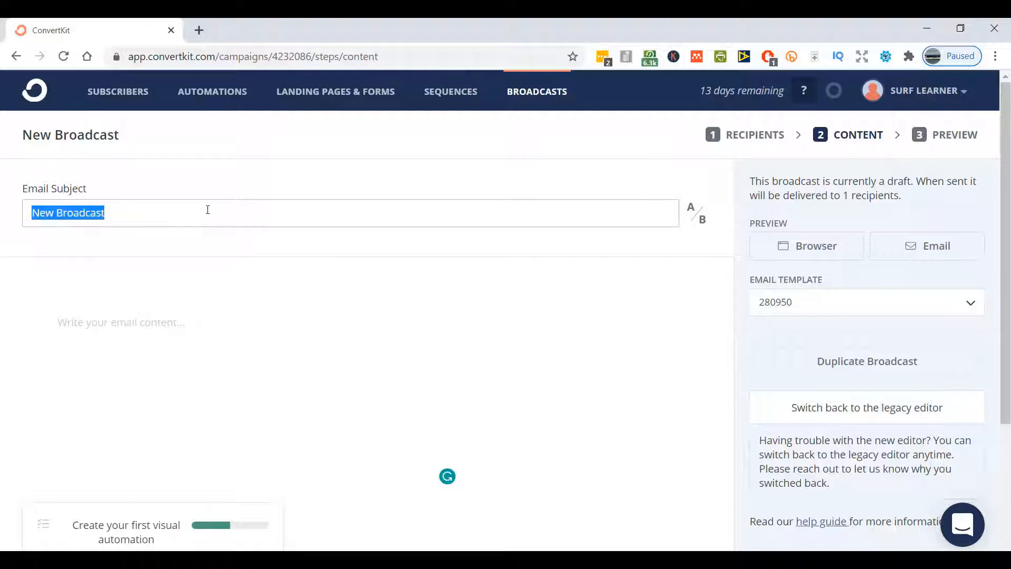
left_click(698, 220)
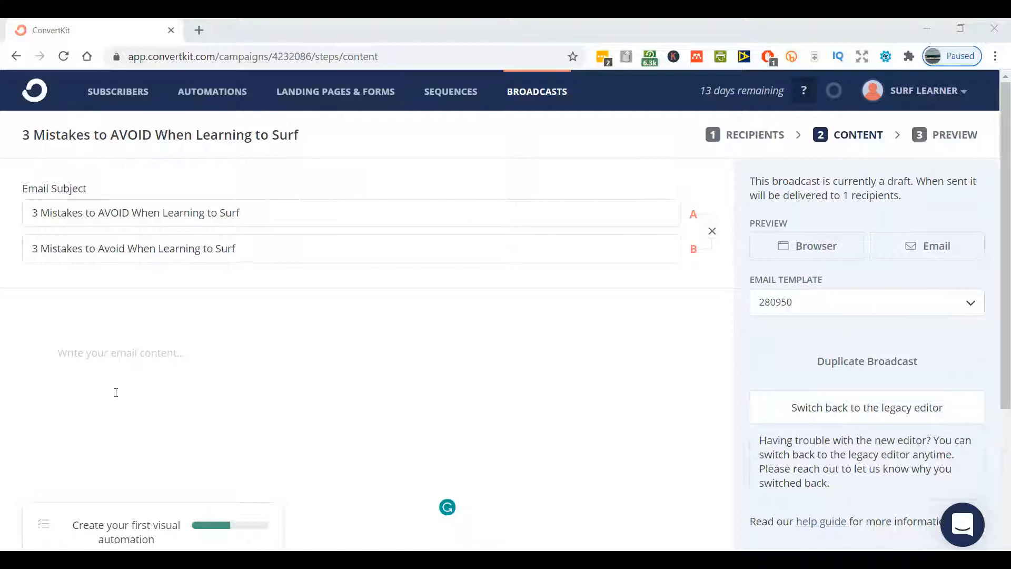
Step: Insert the "Subscriber first name (with fallback)" personalization as the greeting in the email body
left_click(103, 356)
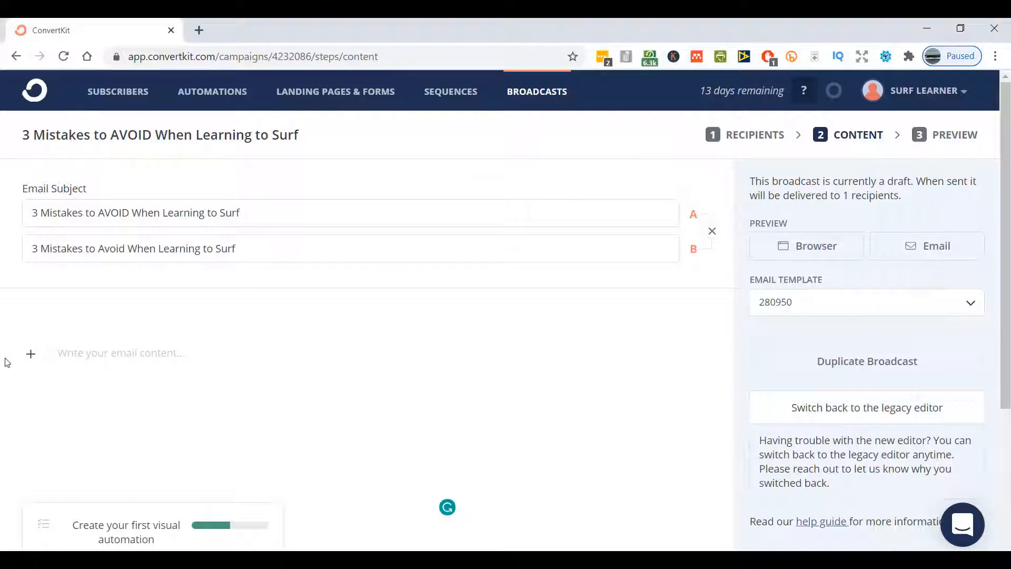
left_click(32, 355)
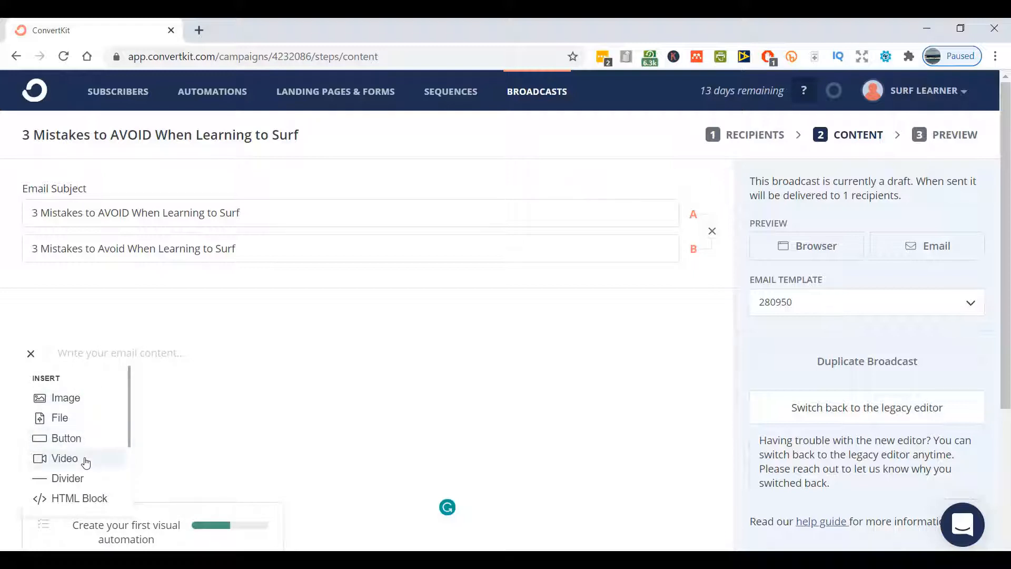
scroll(83, 476, "down", 2)
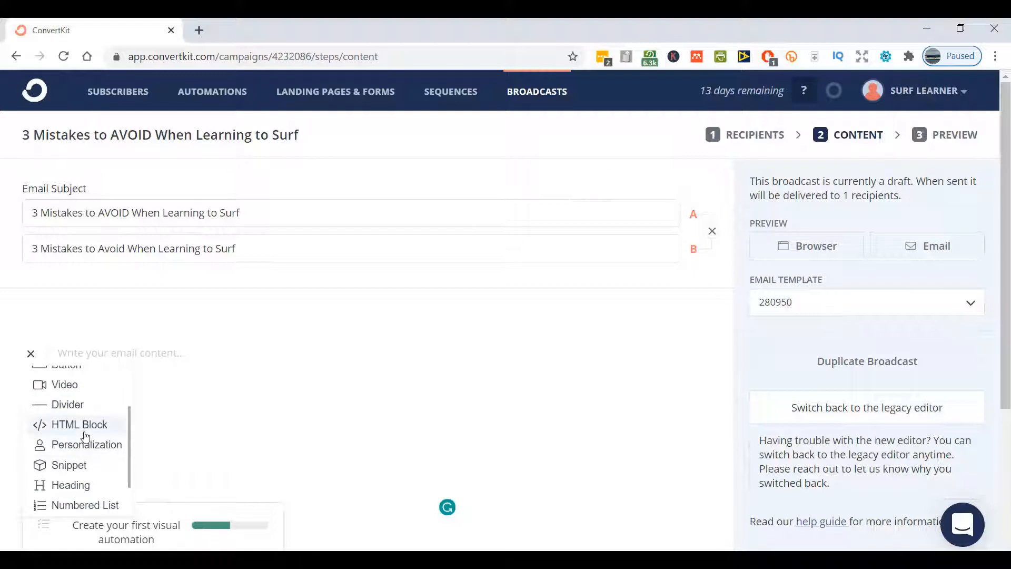
scroll(83, 440, "down", 1)
scroll(73, 400, "up", 1)
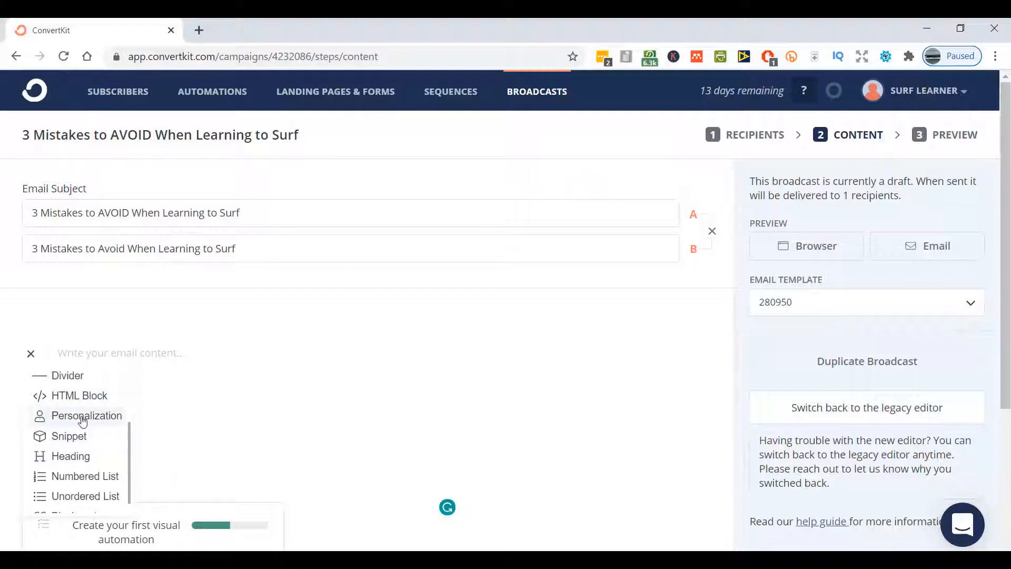
left_click(83, 419)
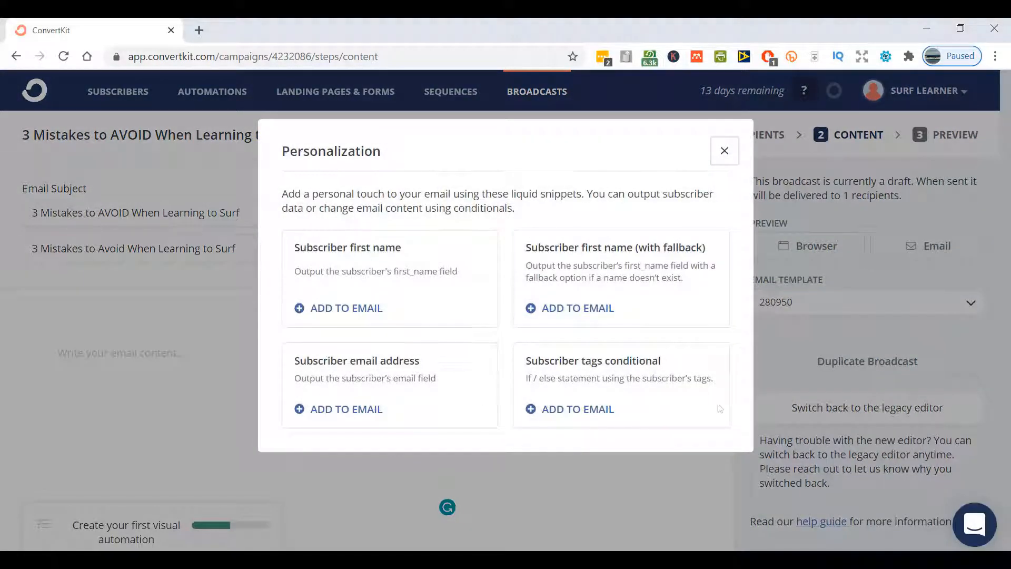
left_click(566, 310)
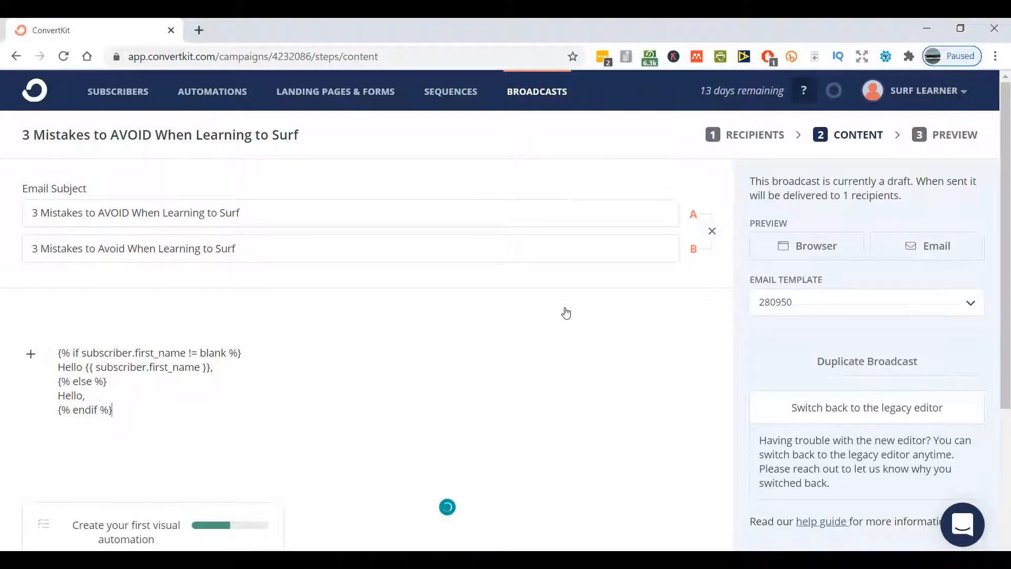
Step: Check which snippets are available to insert on a new line below the greeting
key("Return")
left_click(30, 436)
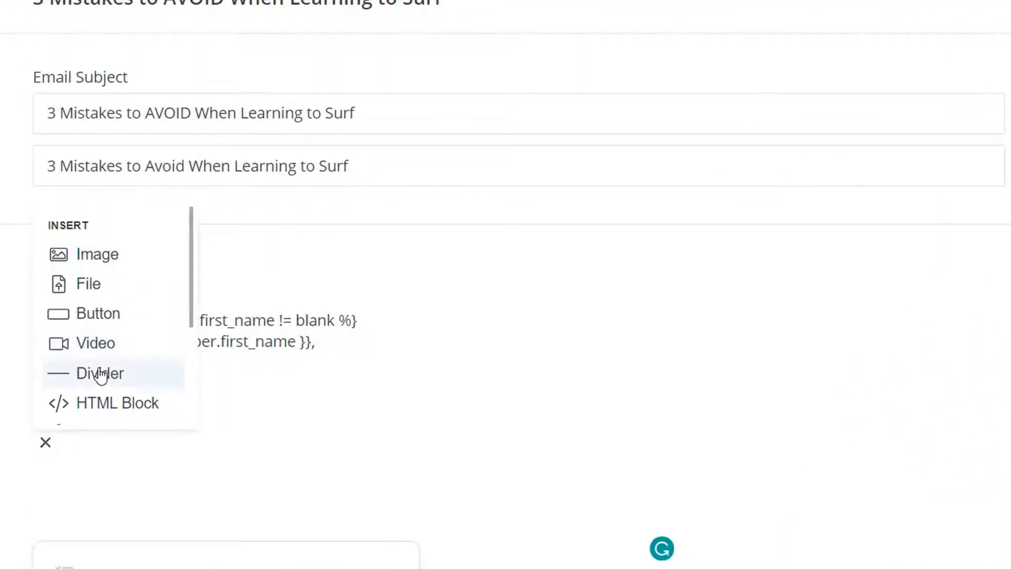
scroll(99, 375, "down", 3)
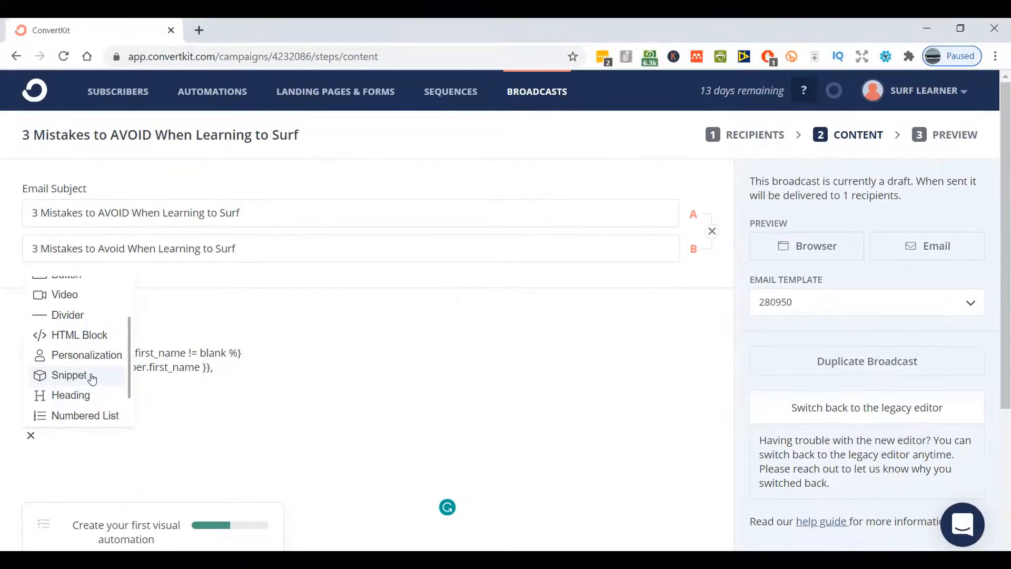
left_click(92, 379)
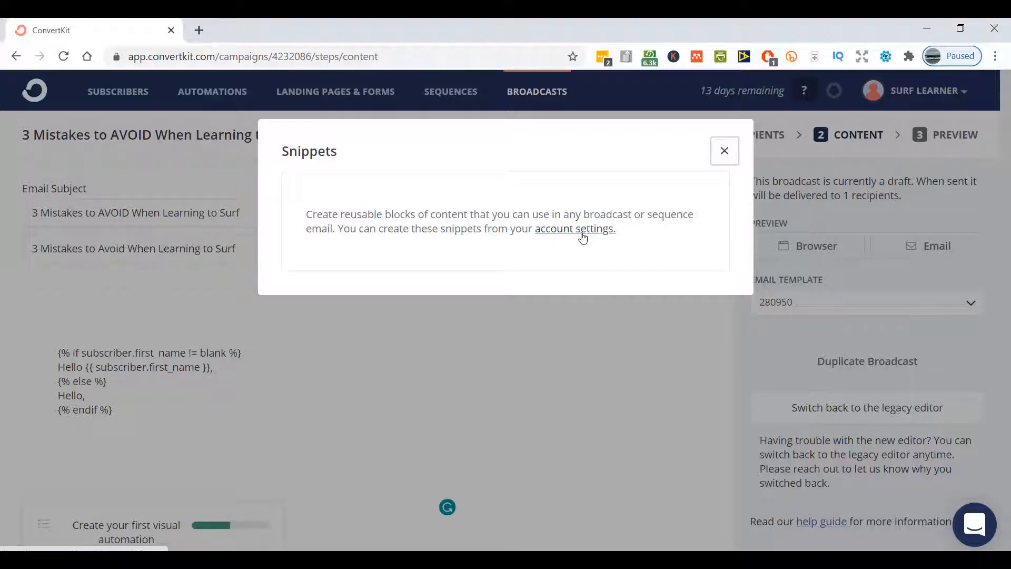
left_click(734, 154)
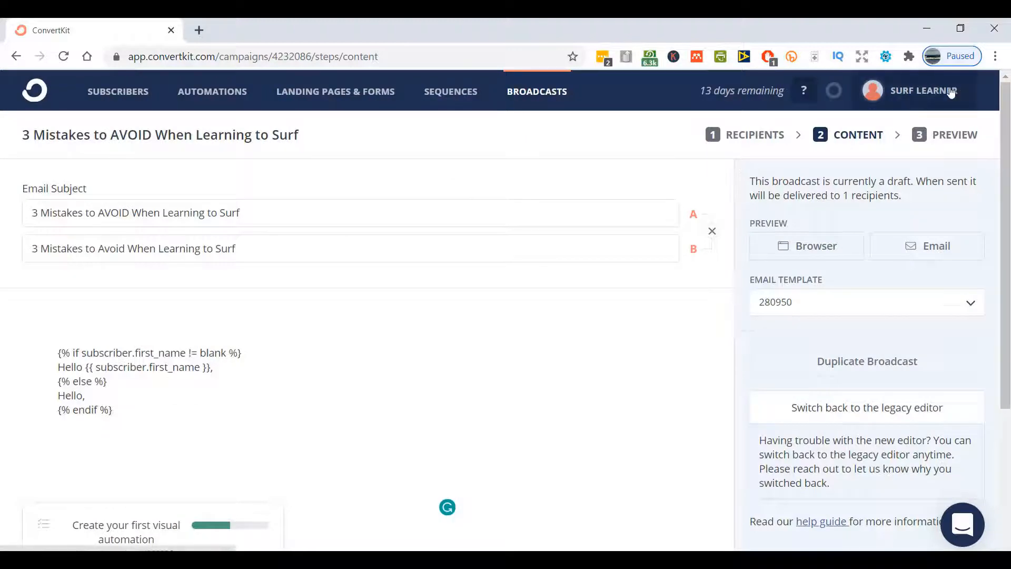
Step: Go to the account's content snippets and start a new snippet titled "SL Call to action - click blog post"
left_click(951, 93)
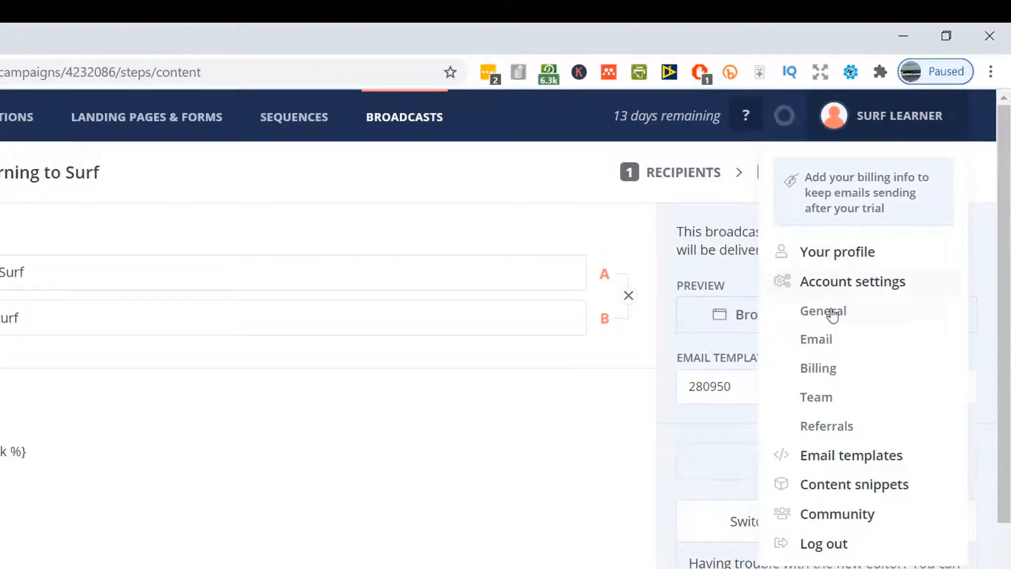
left_click(828, 492)
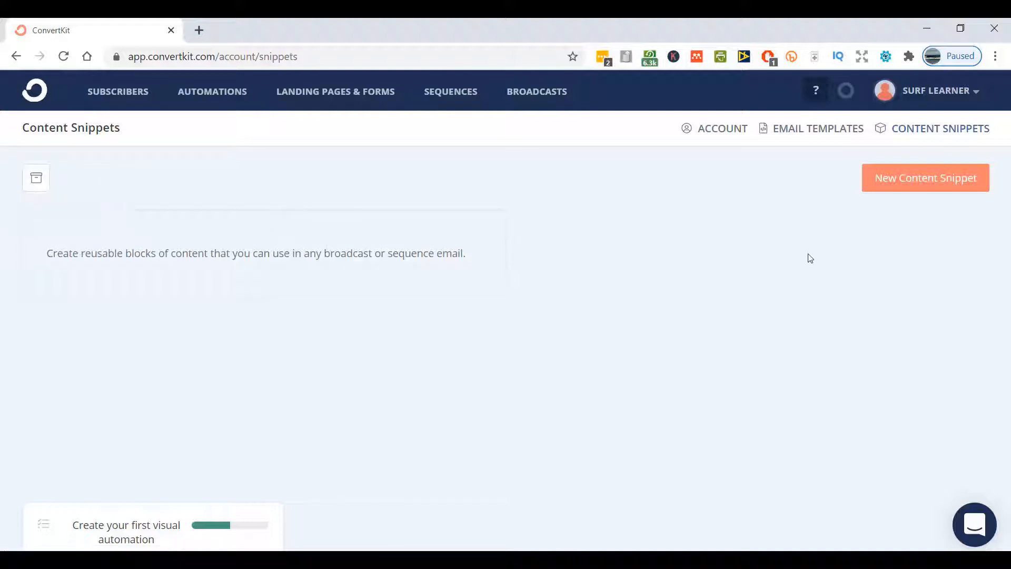
left_click(904, 182)
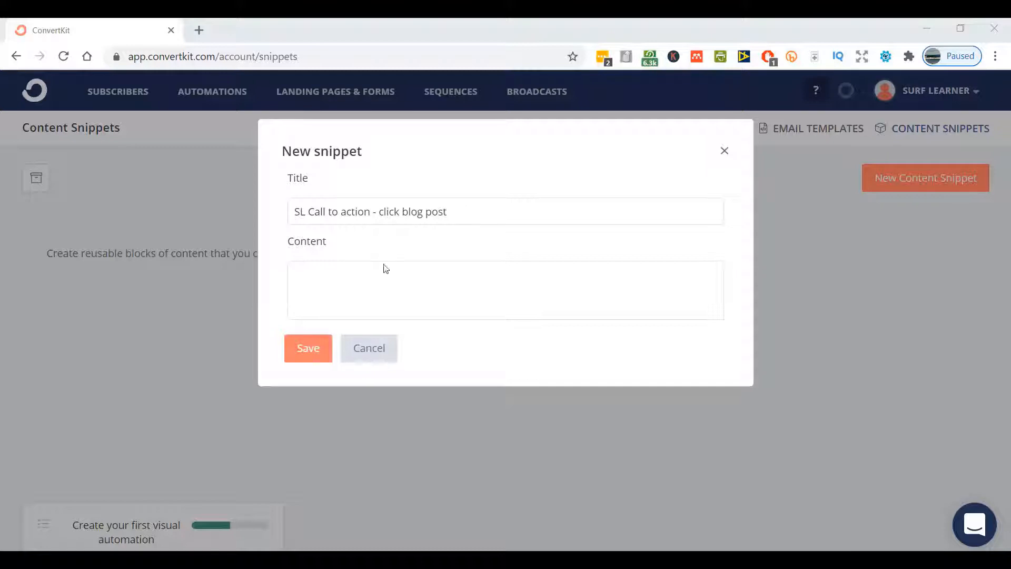
Step: Set the snippet's content to "Be sure to check out the latest article from Surf Learner NOW:" in bold and save it
left_click(377, 283)
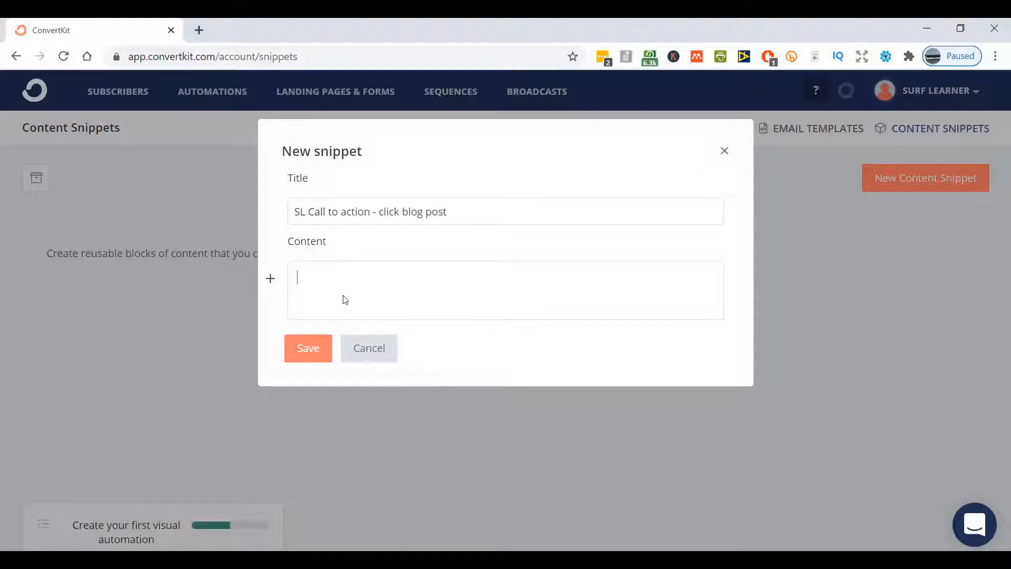
left_click(271, 278)
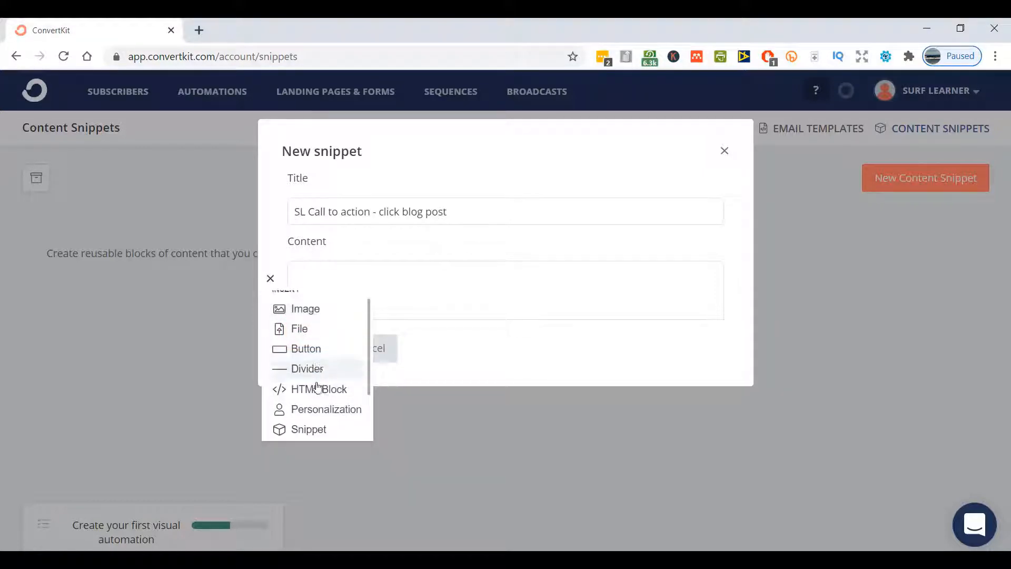
scroll(318, 388, "down", 2)
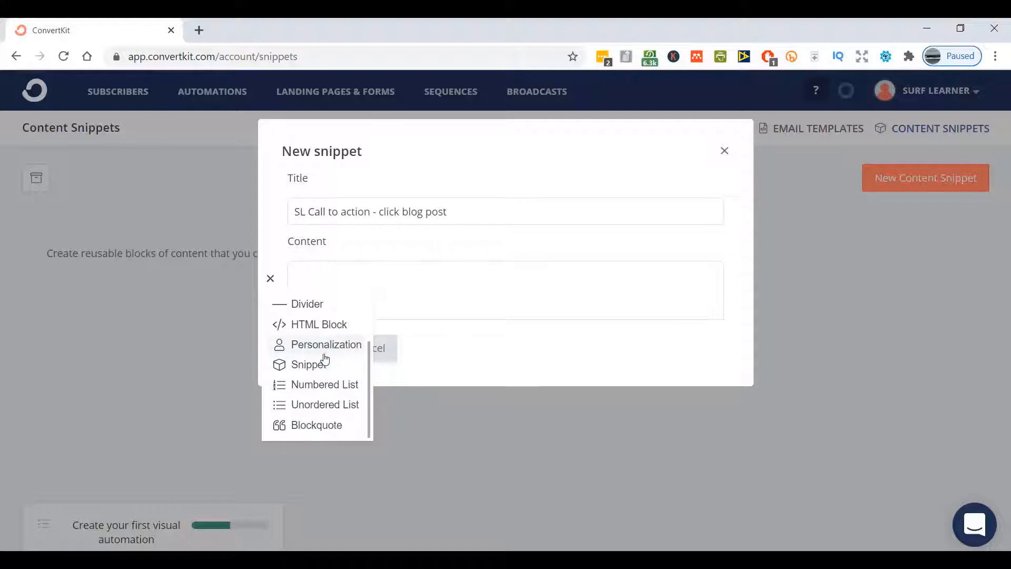
scroll(318, 348, "up", 2)
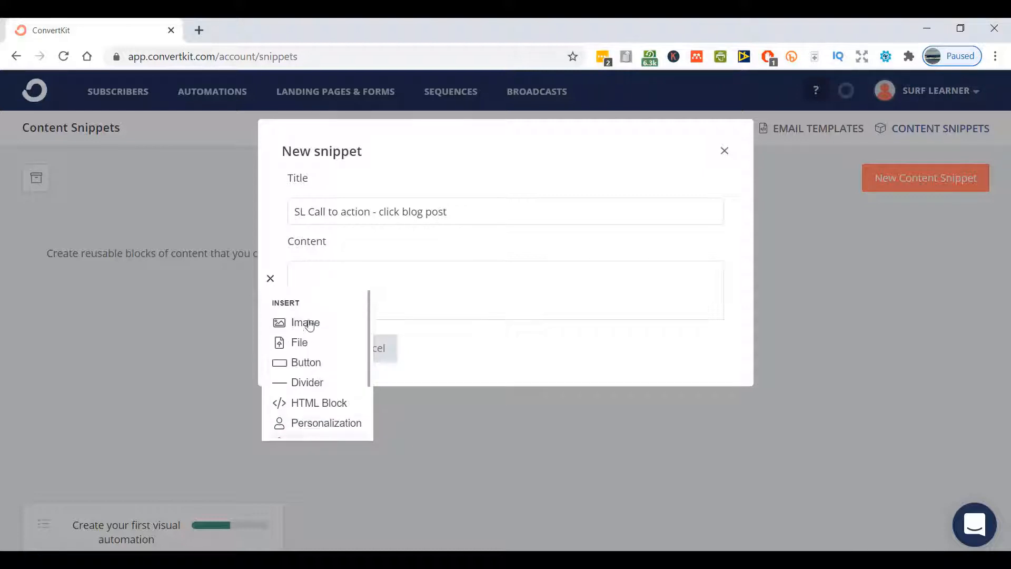
left_click(309, 278)
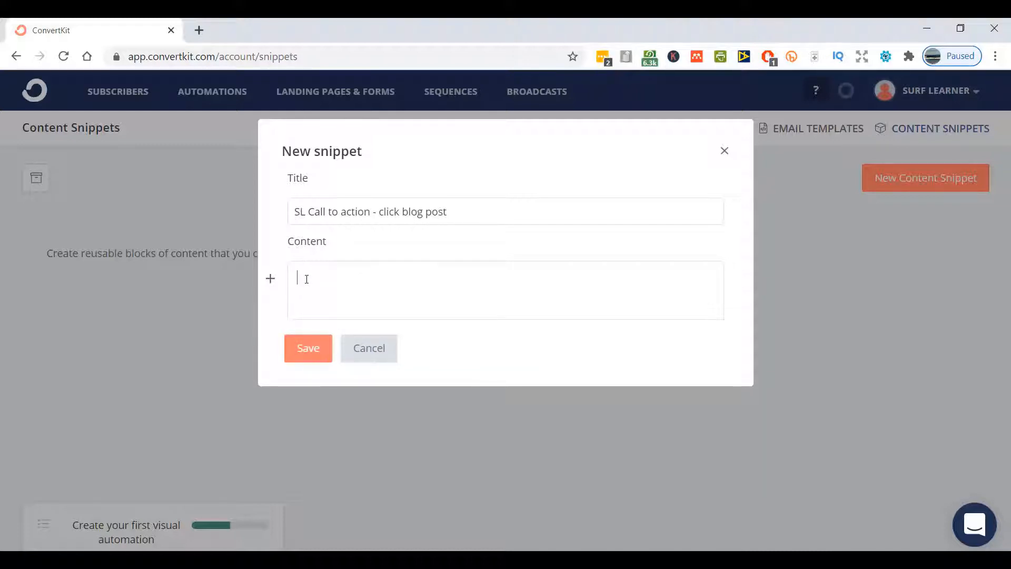
type("Be sure to check out the latest article from Surf Learner NOW:")
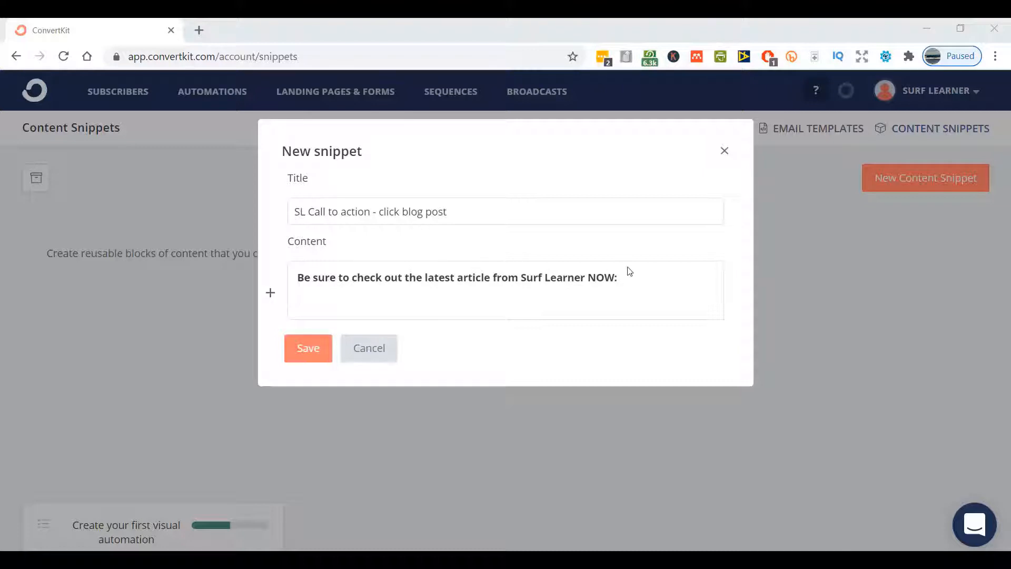
left_click(311, 348)
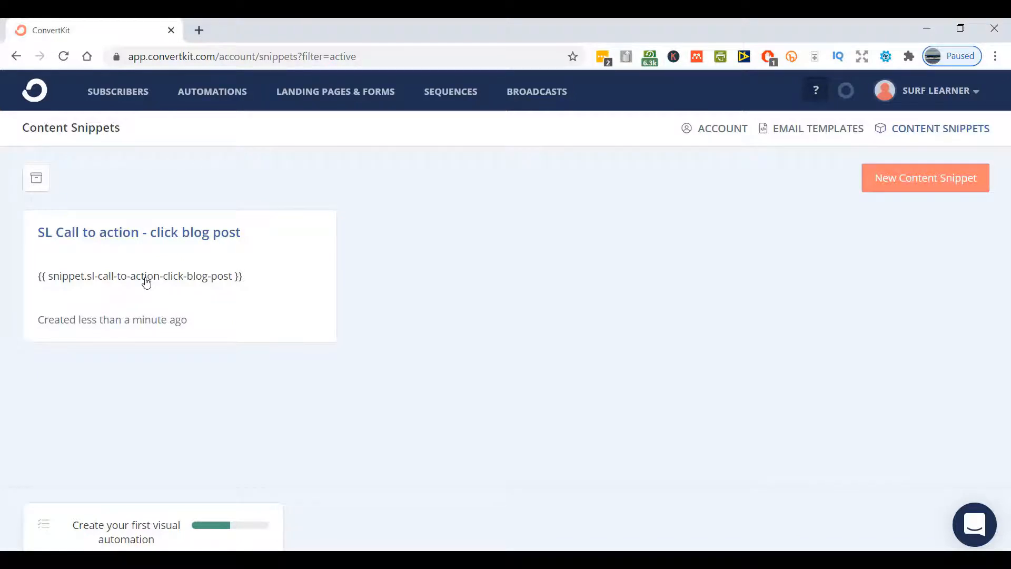
Step: Reopen the draft broadcast "3 Mistakes to AVOID When Learning to Surf" for editing at its content stage
left_click(530, 93)
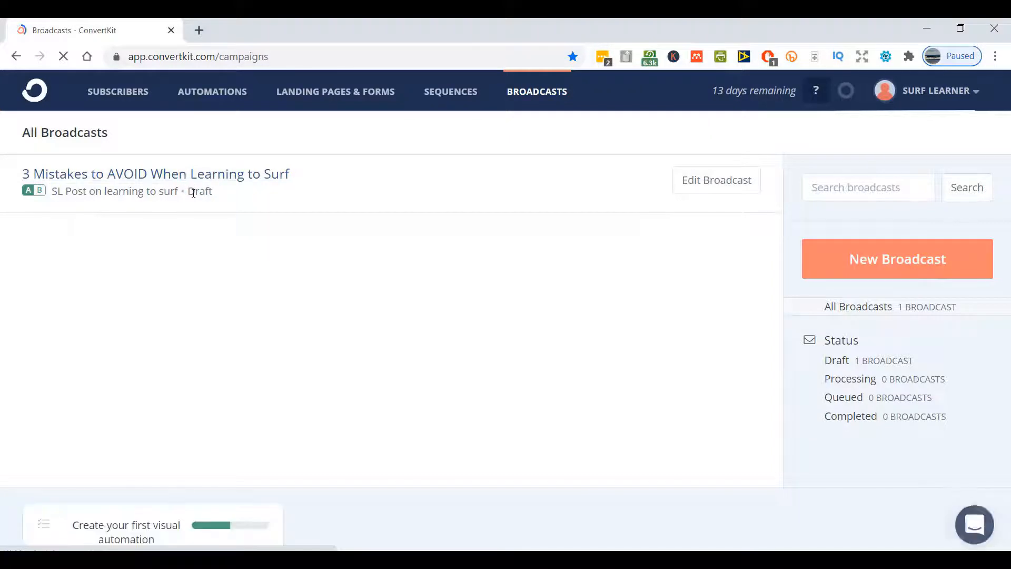
left_click(722, 189)
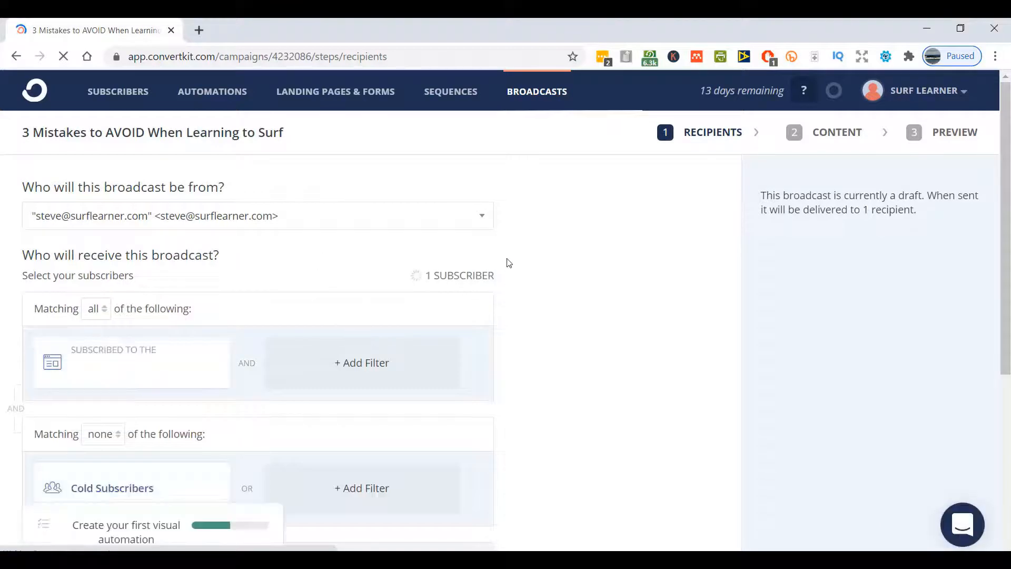
left_click(803, 135)
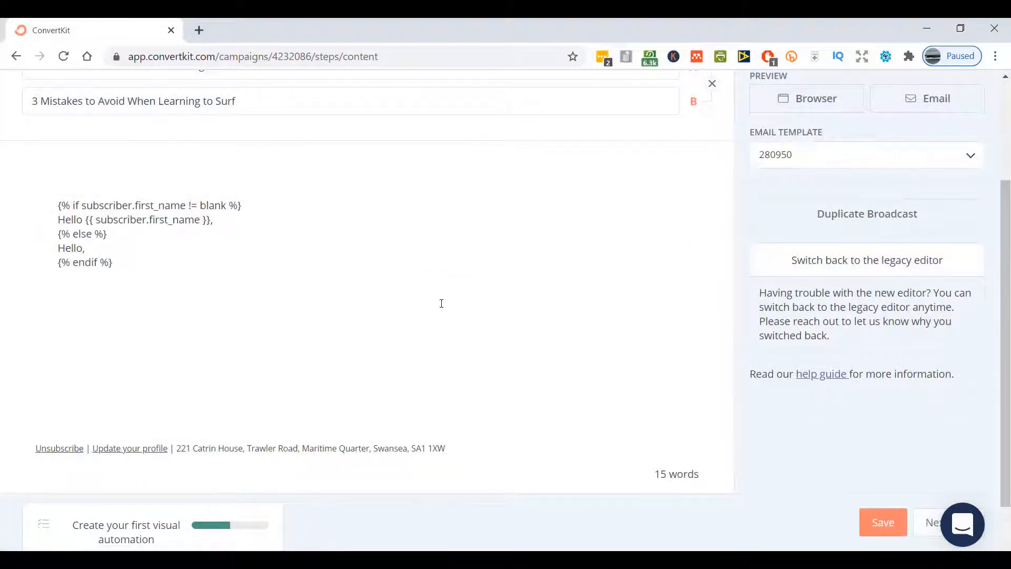
Step: Insert the "SL Call to action - click blog post" snippet into the email below the greeting code
scroll(270, 293, "up", 3)
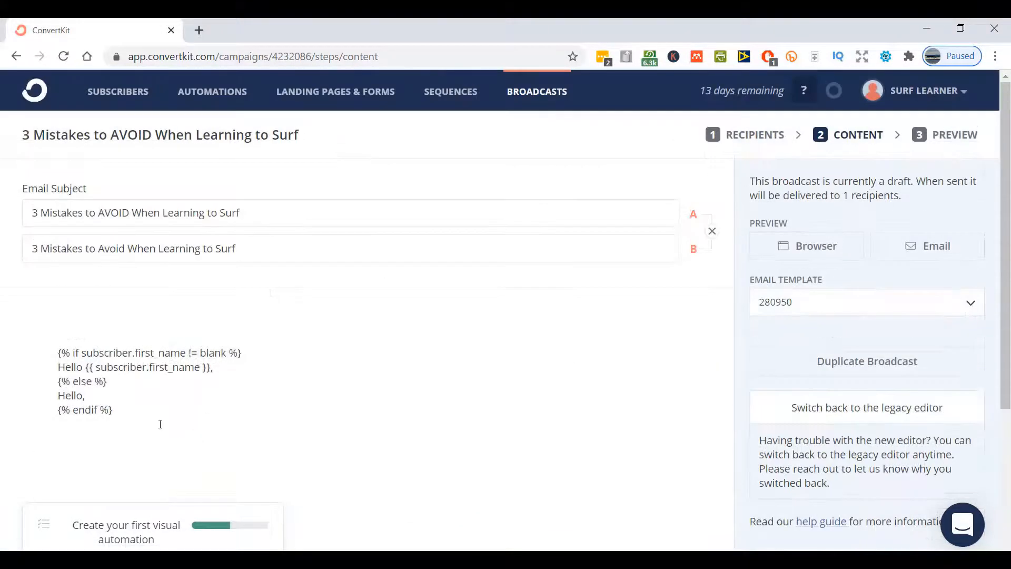
left_click(136, 411)
key("Return")
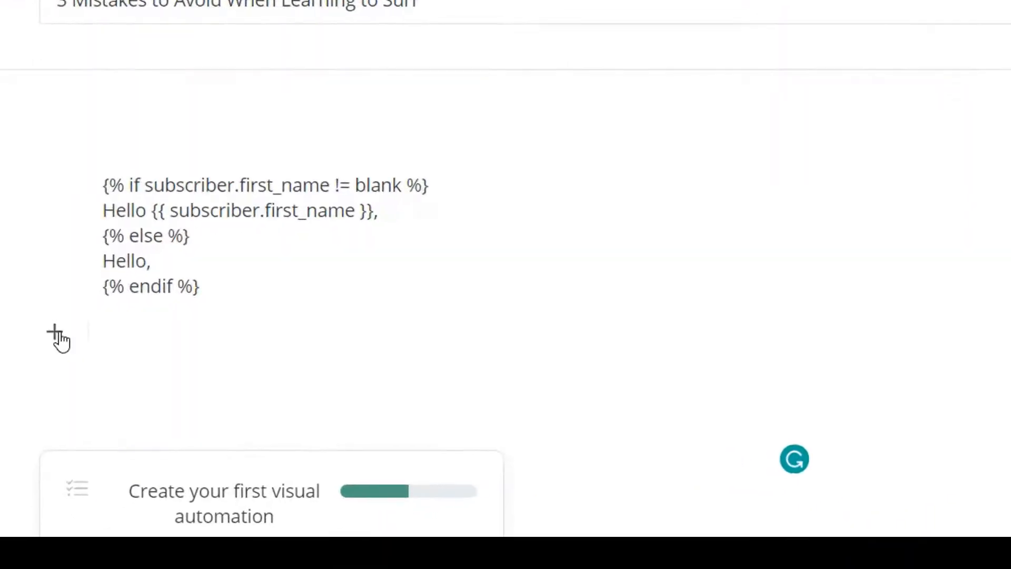
left_click(57, 337)
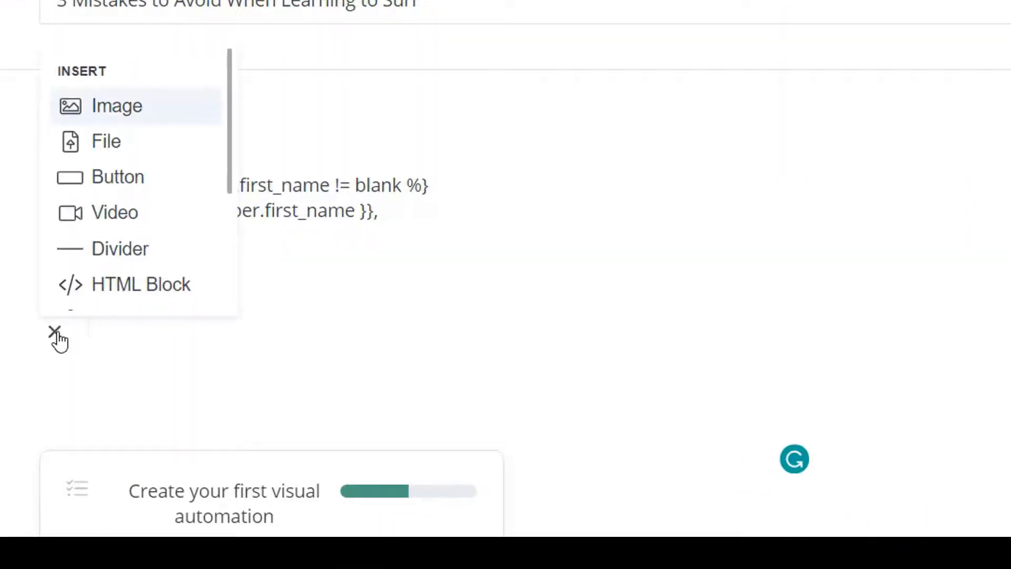
scroll(108, 176, "down", 3)
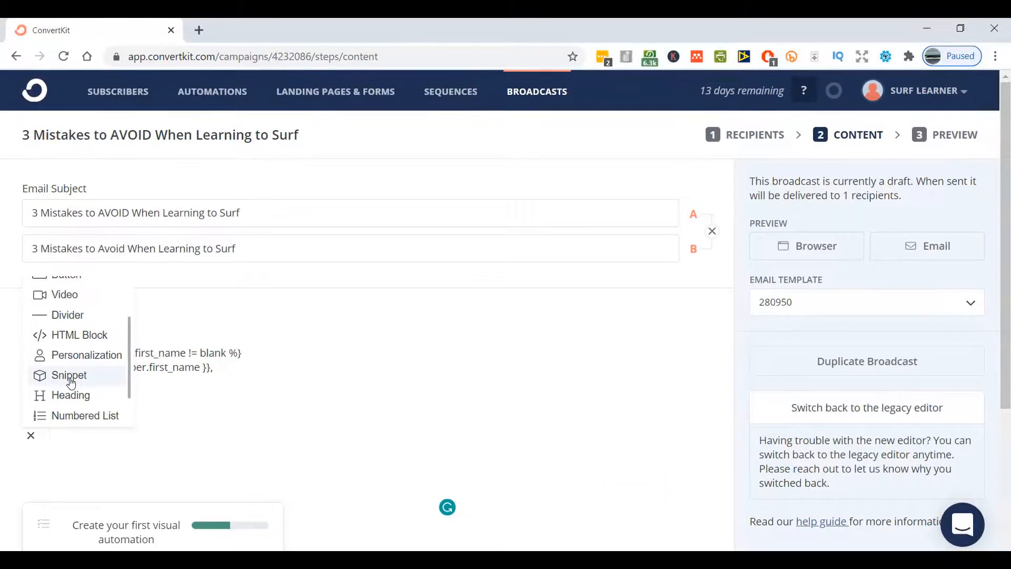
left_click(126, 237)
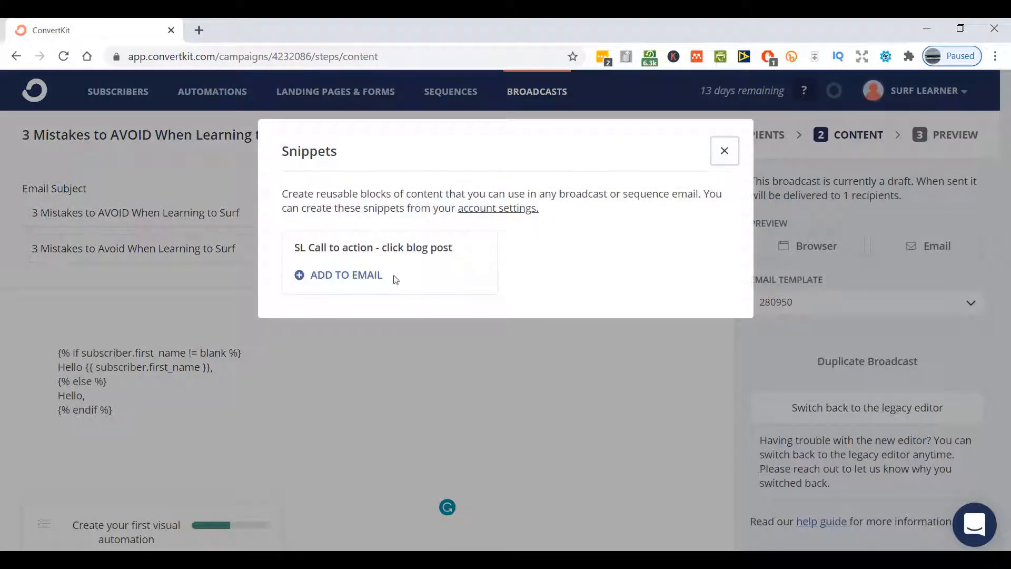
left_click(347, 277)
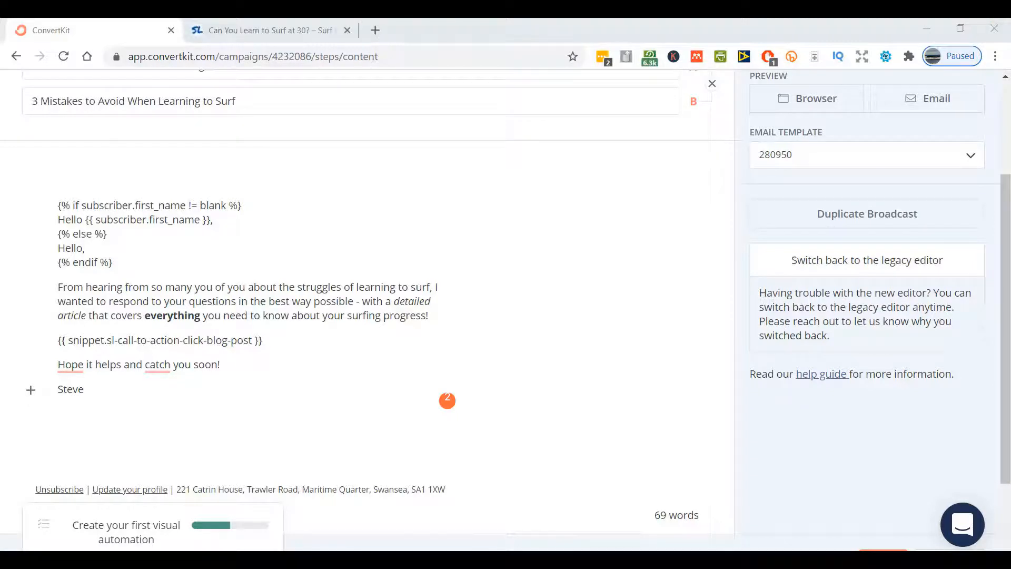
Step: Switch to the Surf Learner article "Can You Learn to Surf at 30?" and copy its web address and its title
left_click(263, 33)
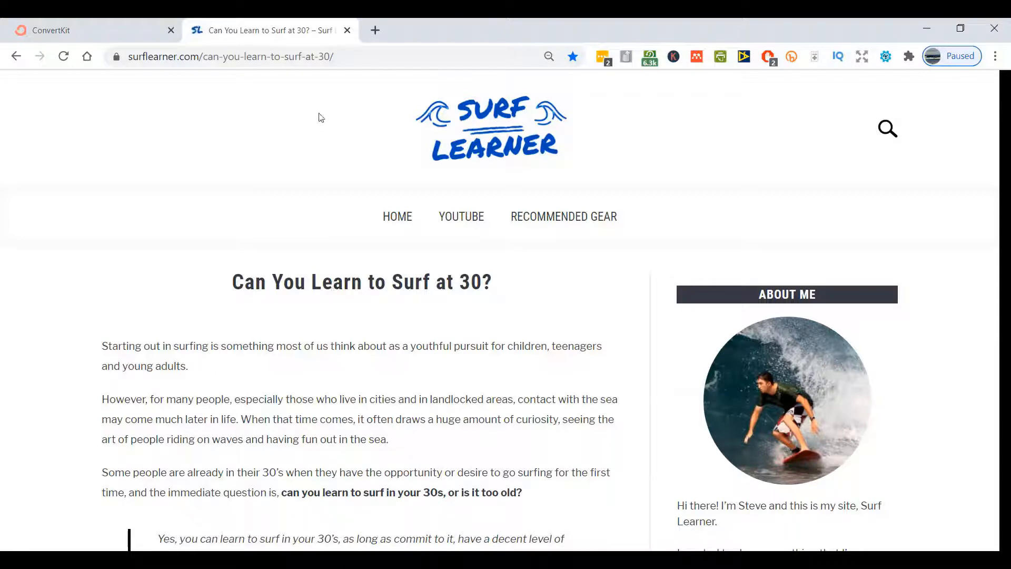
left_click(292, 60)
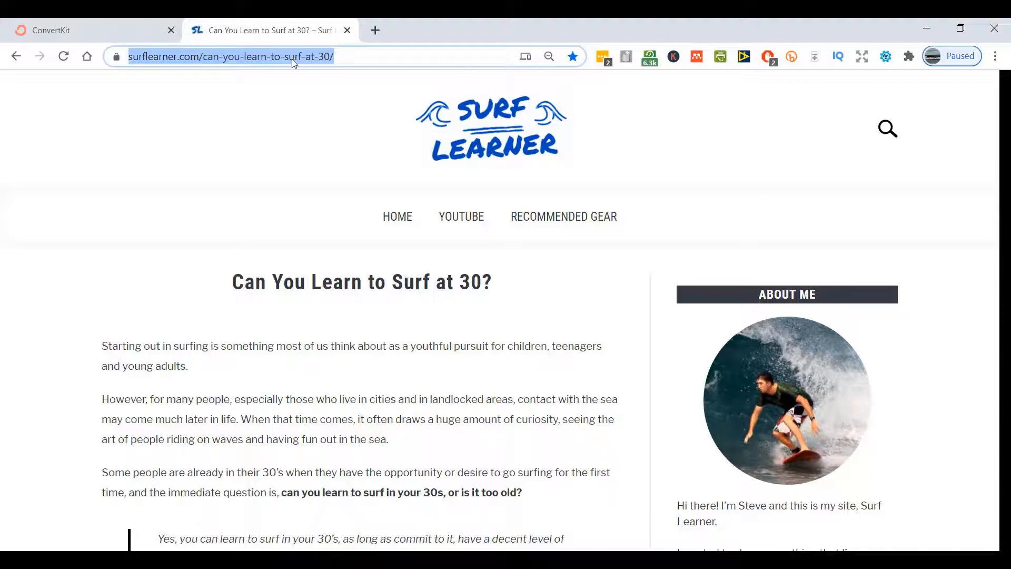
right_click(292, 59)
left_click(344, 163)
left_click_drag(495, 283, 226, 287)
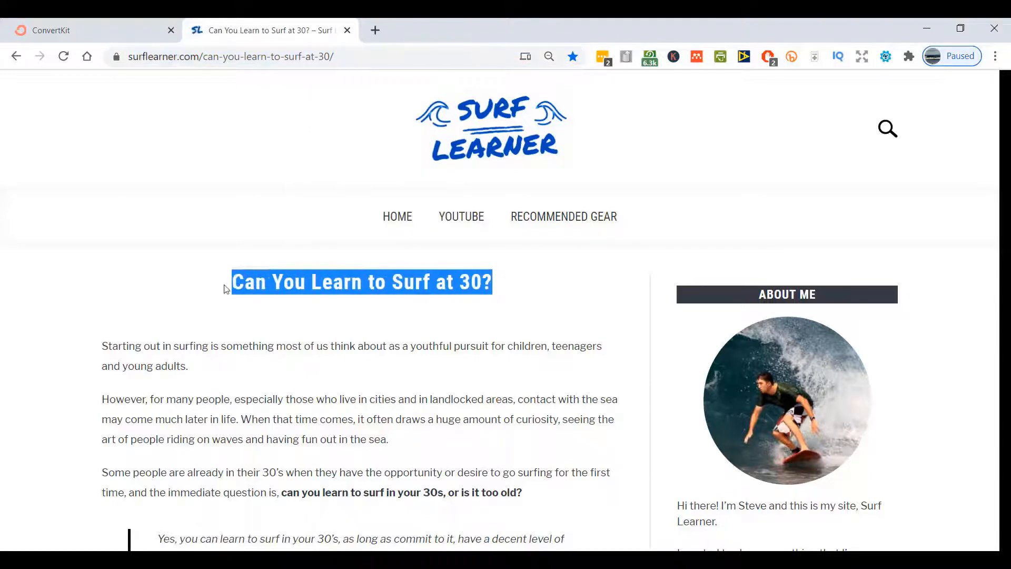
right_click(262, 286)
left_click(290, 293)
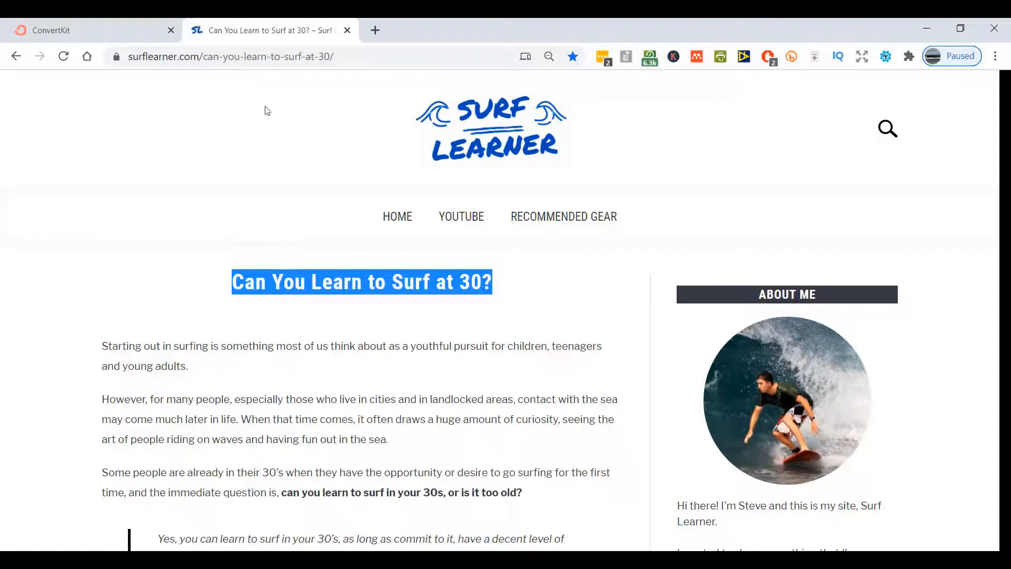
Step: Return to the ConvertKit broadcast and paste the article title "Can You Learn to Surf at 30?" directly after the snippet code
left_click(119, 25)
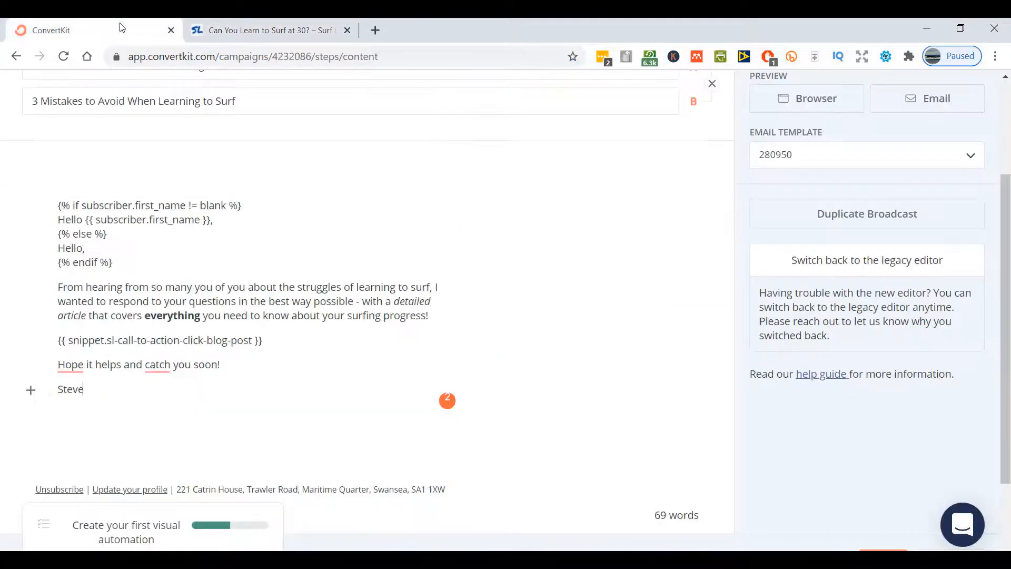
left_click(281, 343)
key("super+v")
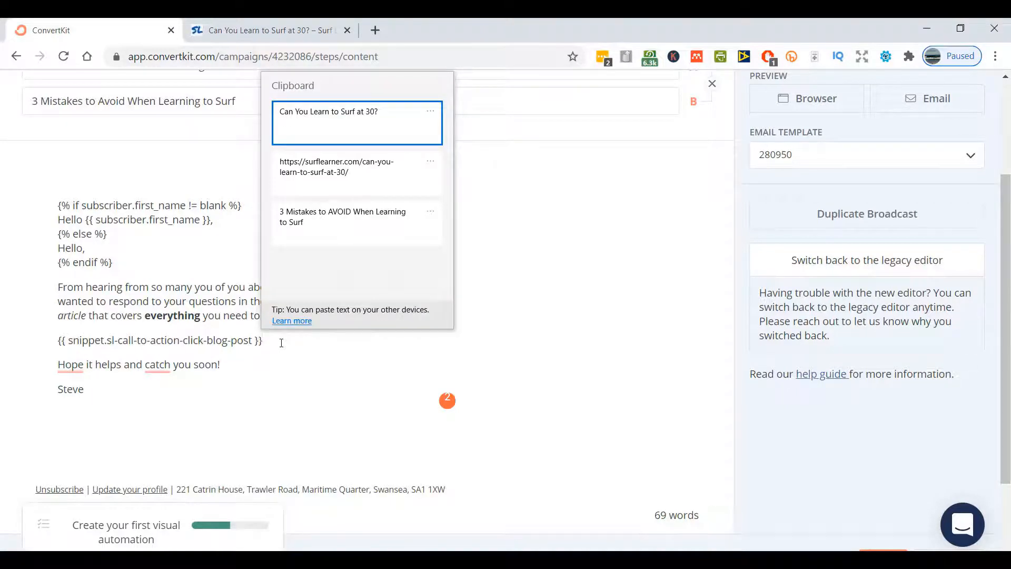
left_click(327, 140)
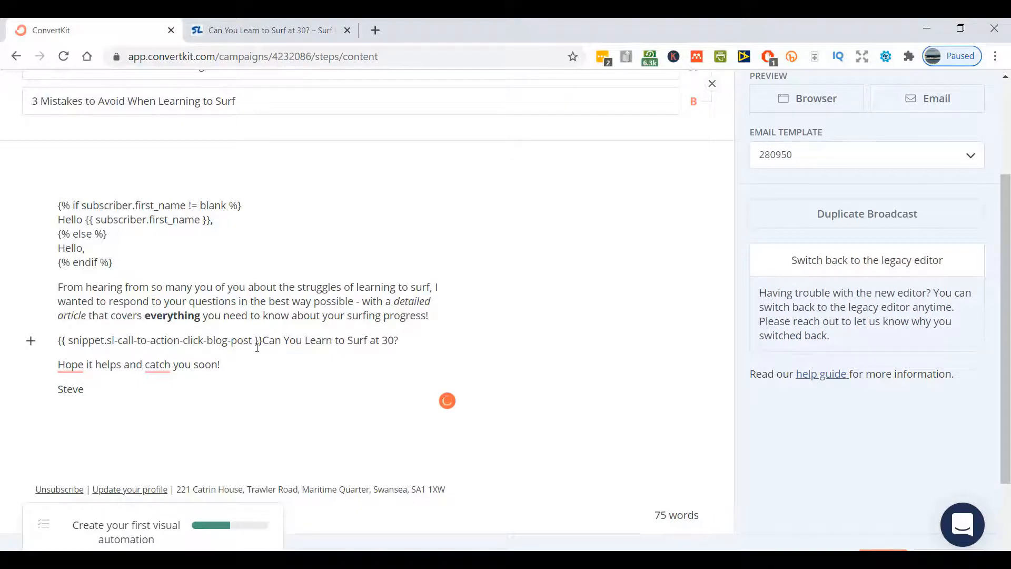
left_click_drag(267, 344, 379, 344)
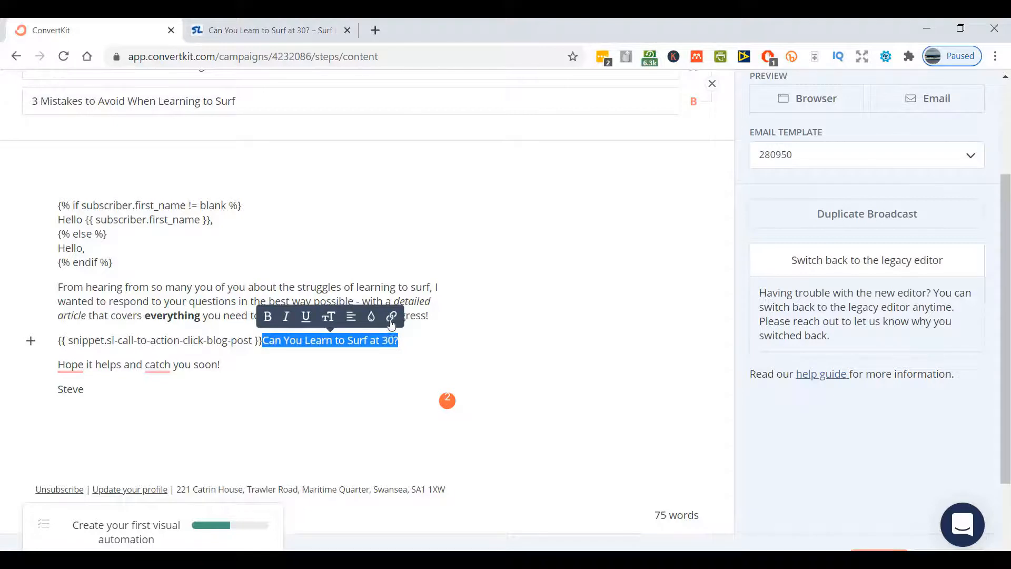
left_click(393, 317)
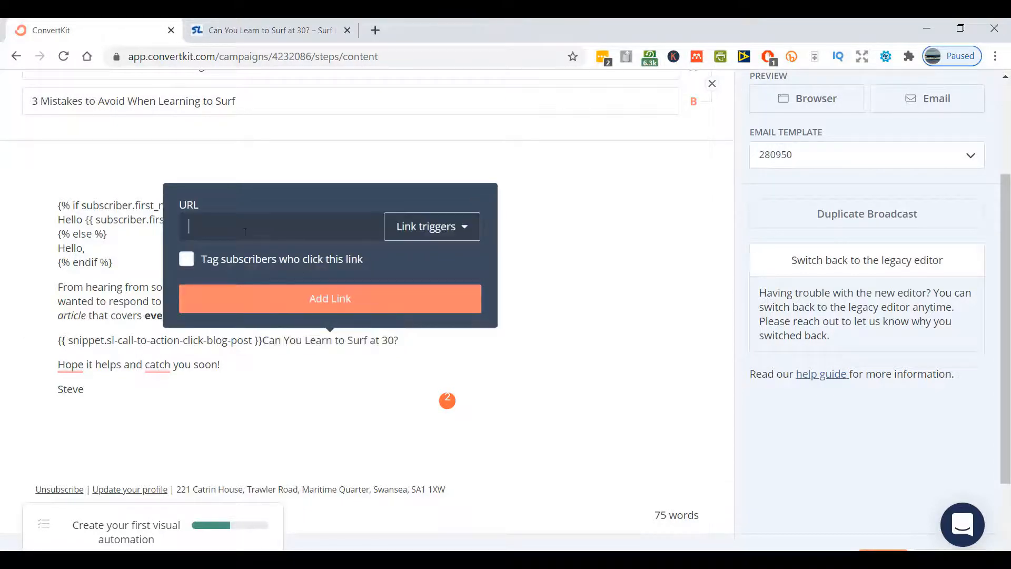
key("super+v")
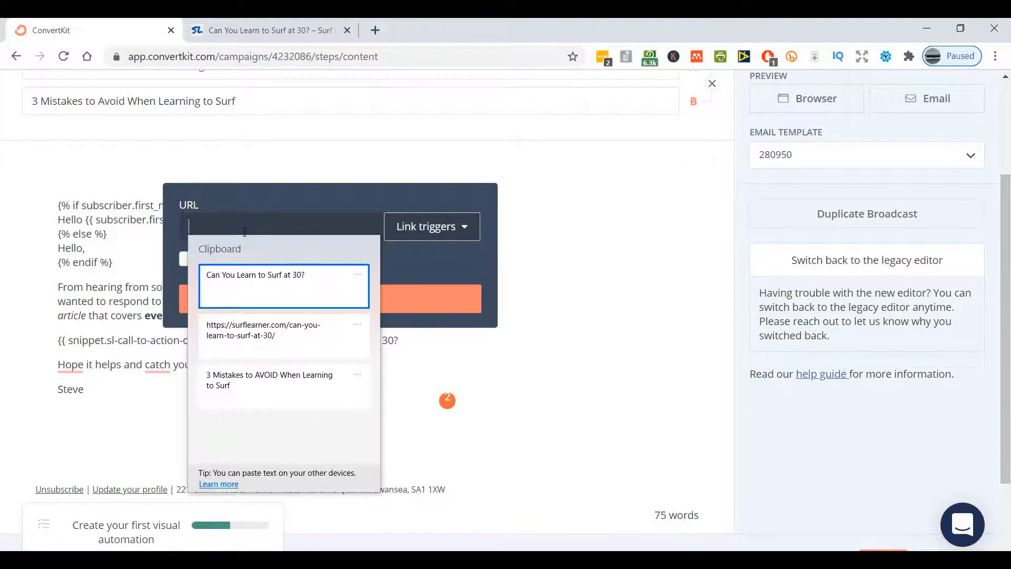
key("Down")
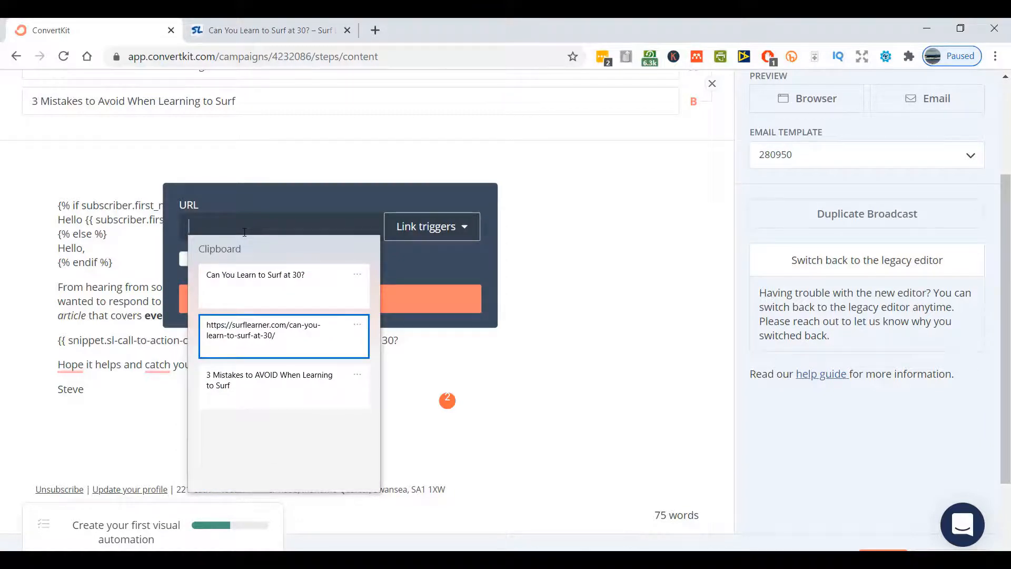
key("Return")
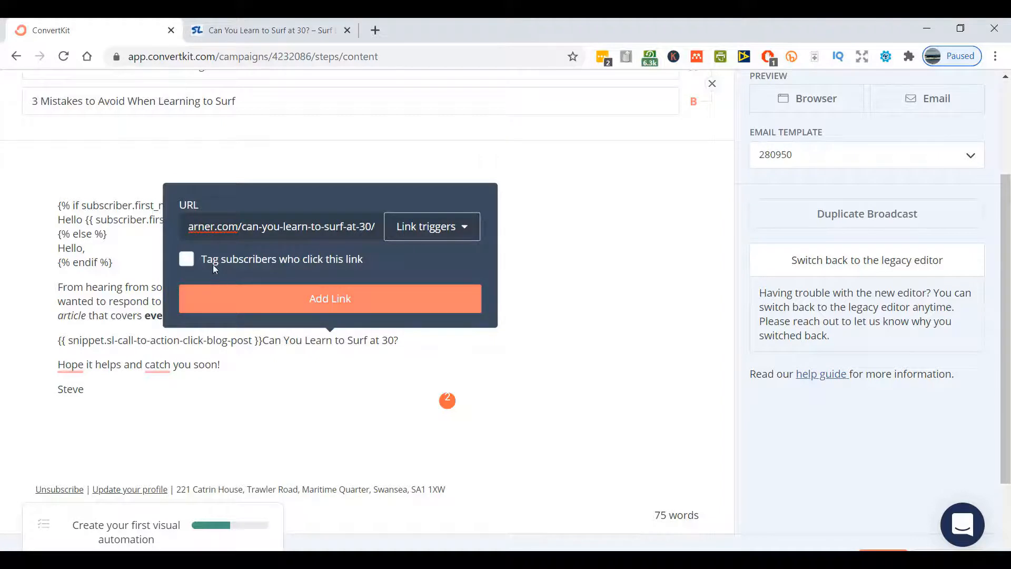
left_click(290, 299)
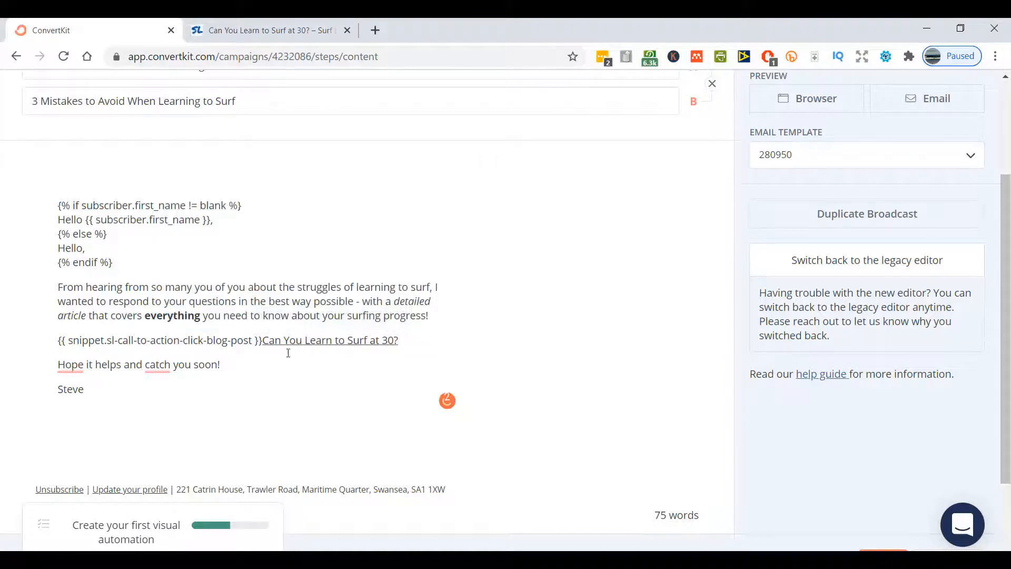
Step: Make the linked article title bold and save the broadcast
left_click_drag(265, 340, 424, 343)
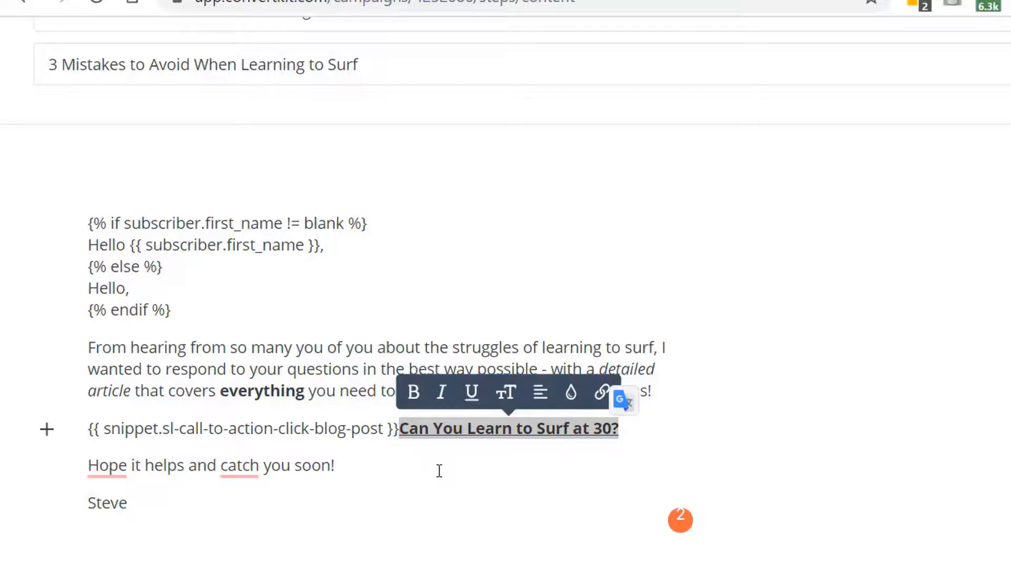
left_click(364, 470)
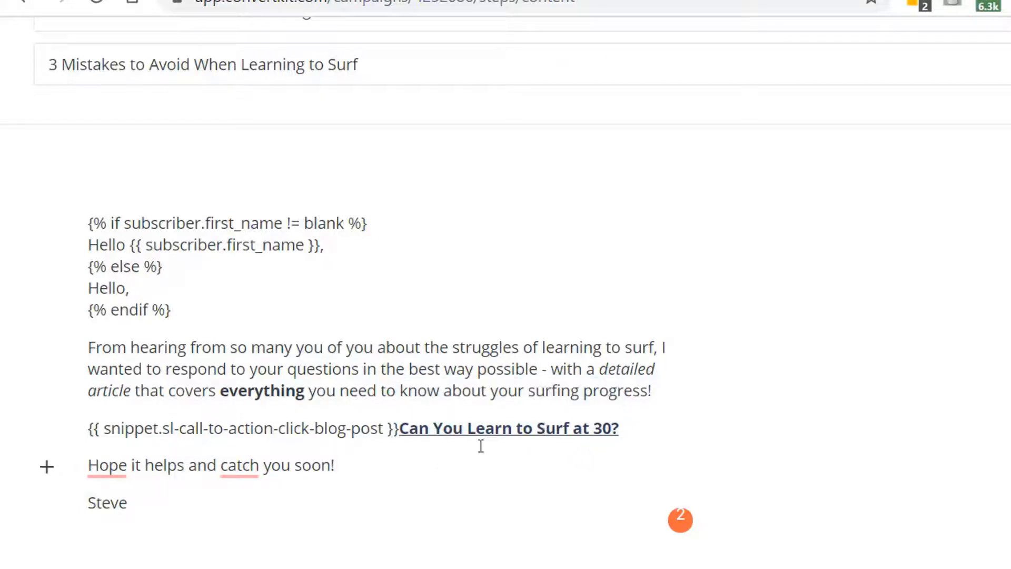
scroll(477, 444, "down", 2)
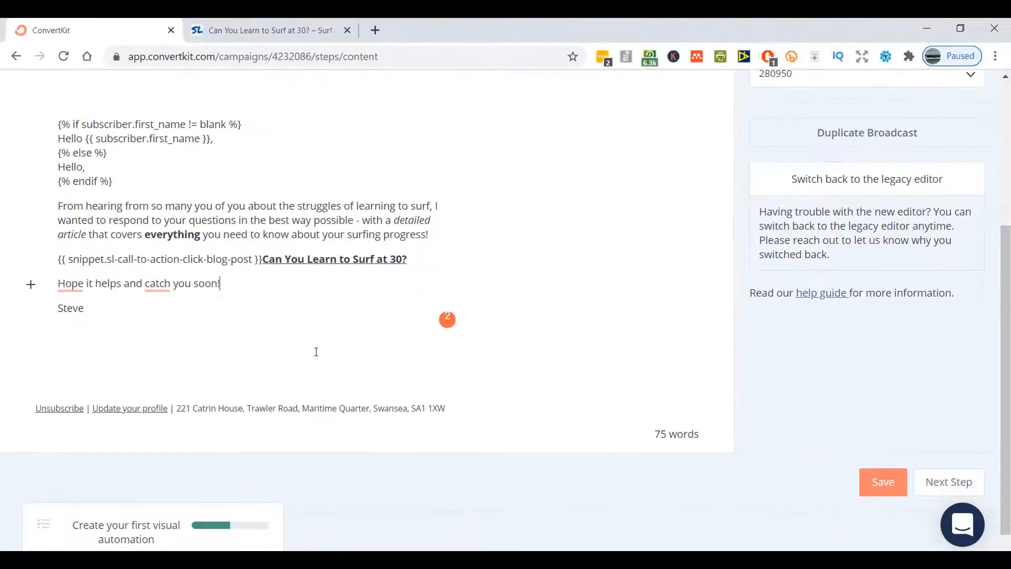
scroll(316, 352, "down", 1)
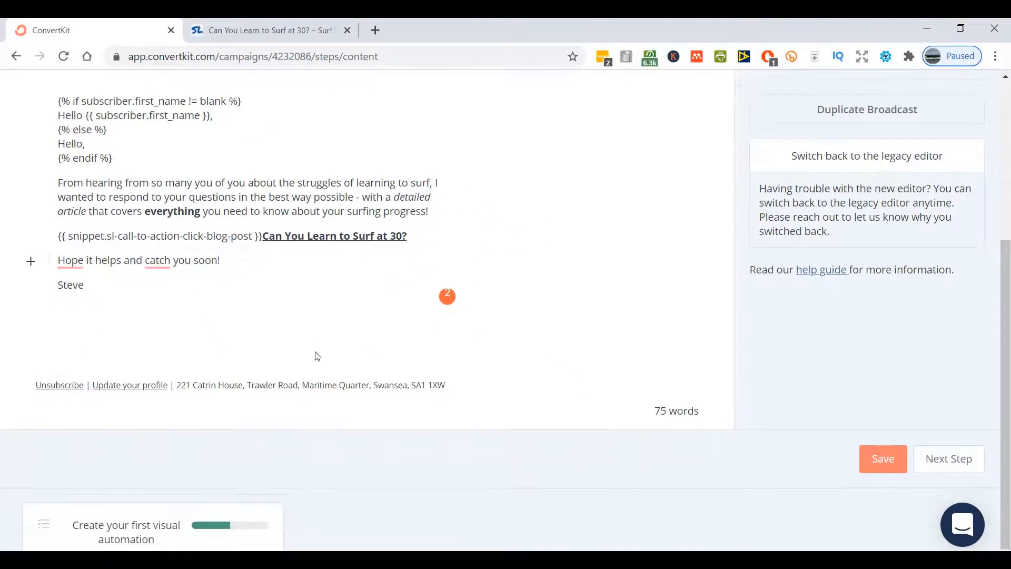
left_click(879, 460)
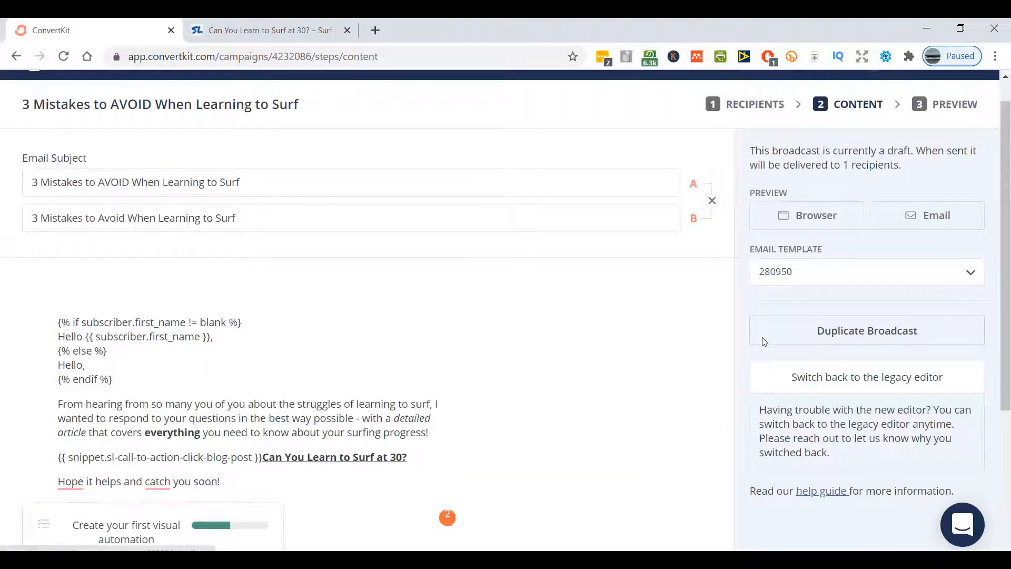
Step: Preview the broadcast in the browser to check its layout, and close the preview window
left_click(825, 226)
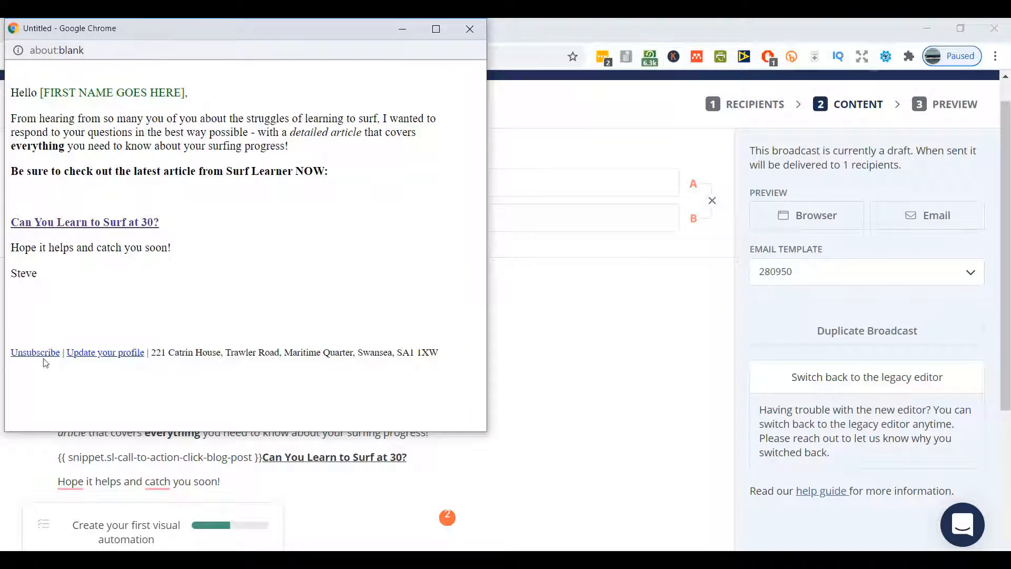
left_click(466, 28)
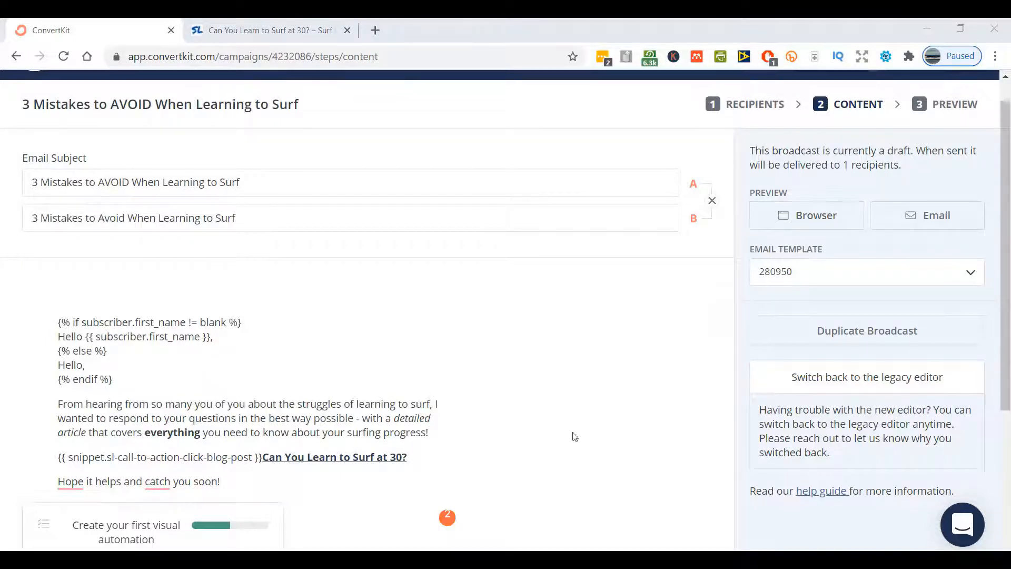
scroll(843, 232, "up", 1)
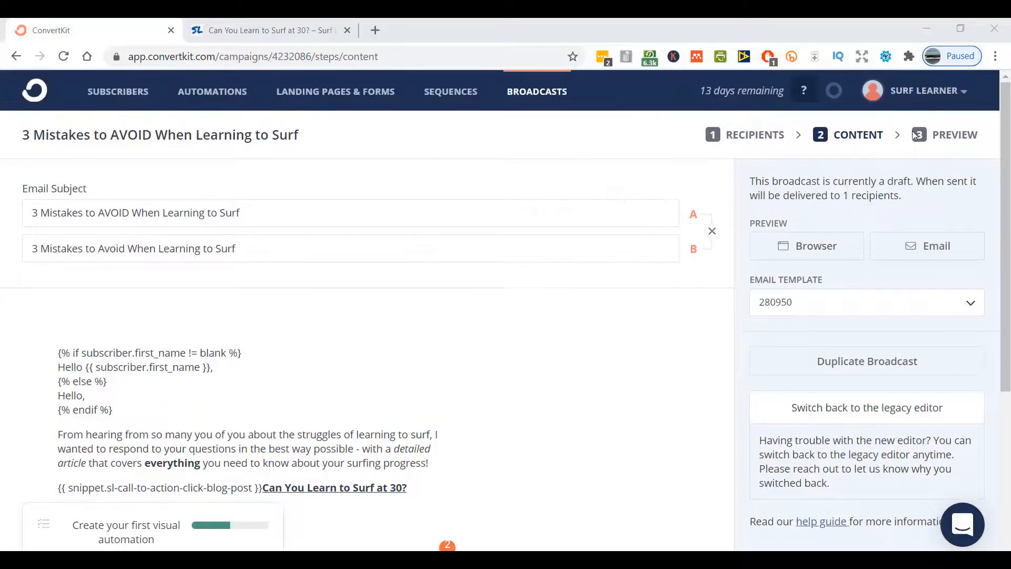
Step: Remove the empty line at the end of the "SL Call to action - click blog post" content snippet and save it
left_click(916, 101)
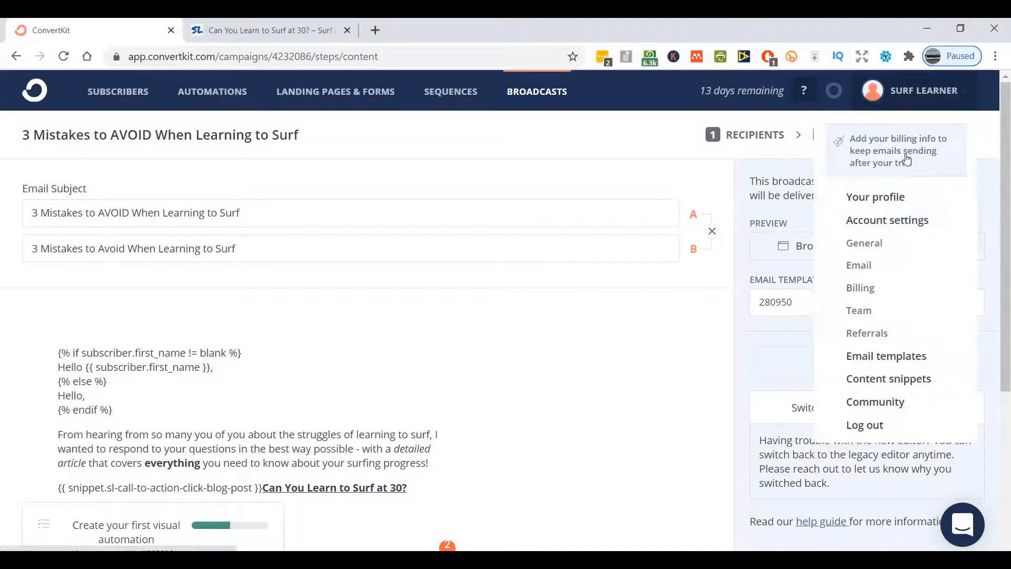
left_click(880, 379)
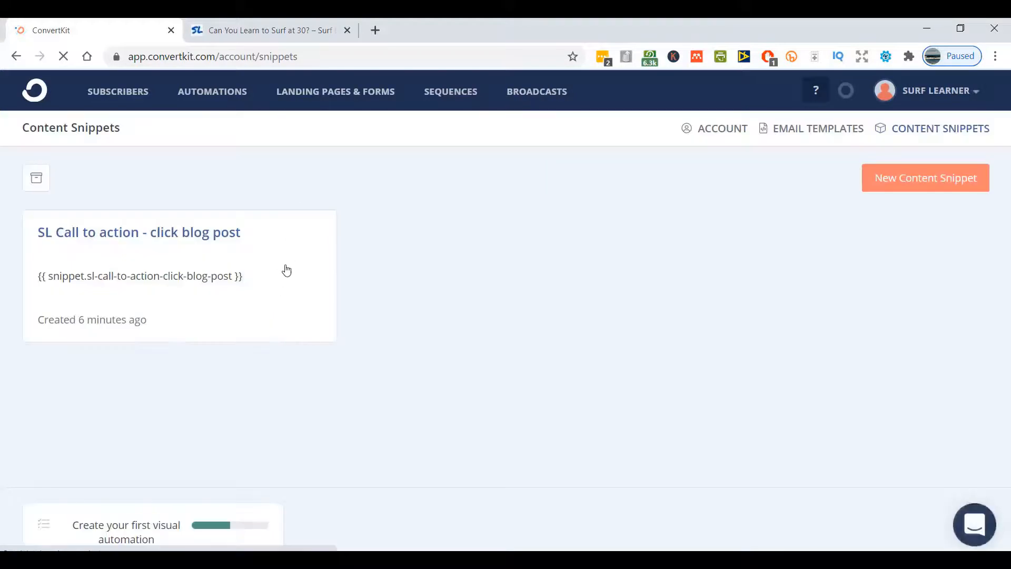
left_click(215, 282)
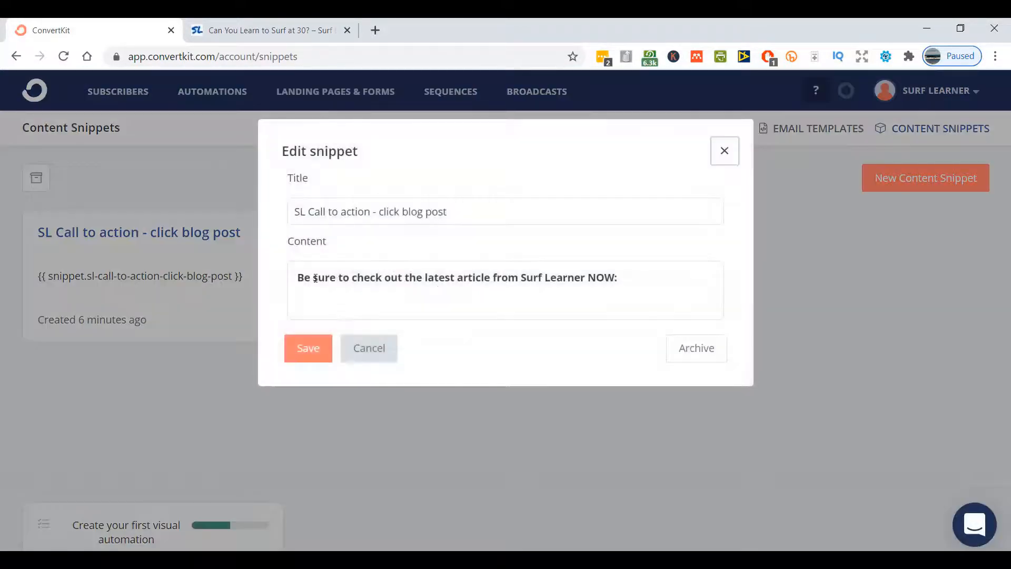
left_click(653, 286)
key("Return")
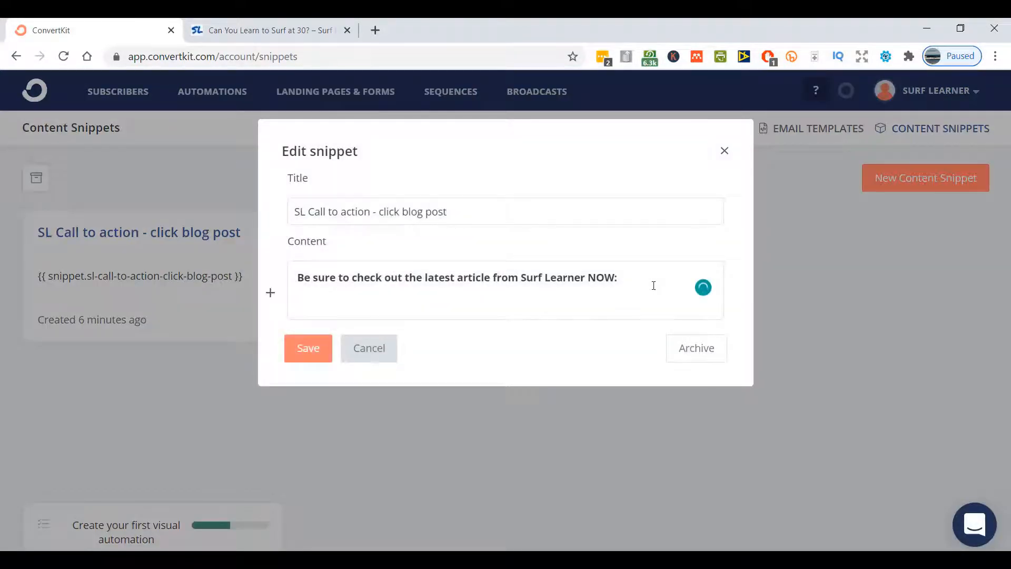
left_click(294, 353)
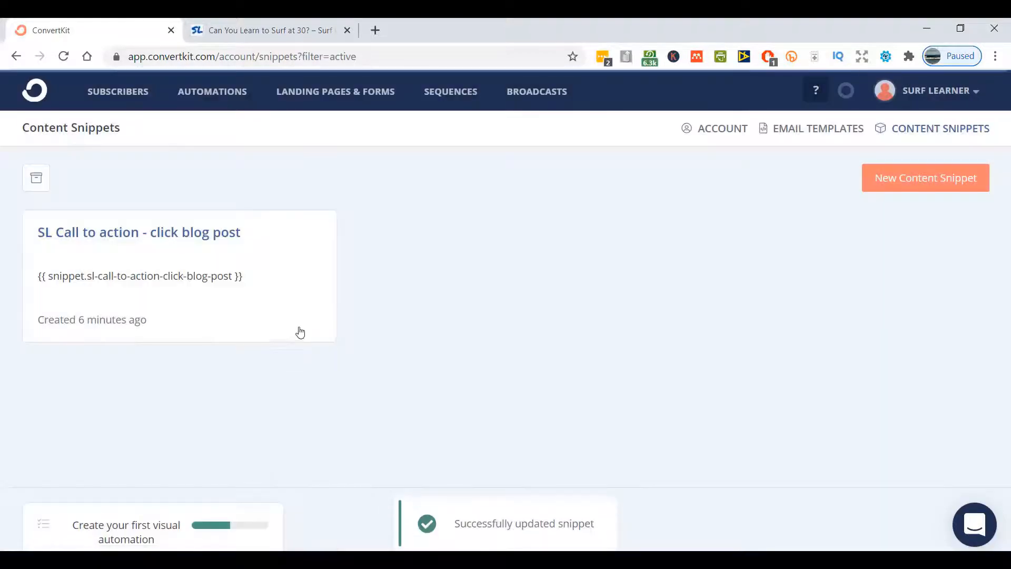
Step: Reopen the draft "3 Mistakes to AVOID When Learning to Surf" at its content stage
left_click(528, 99)
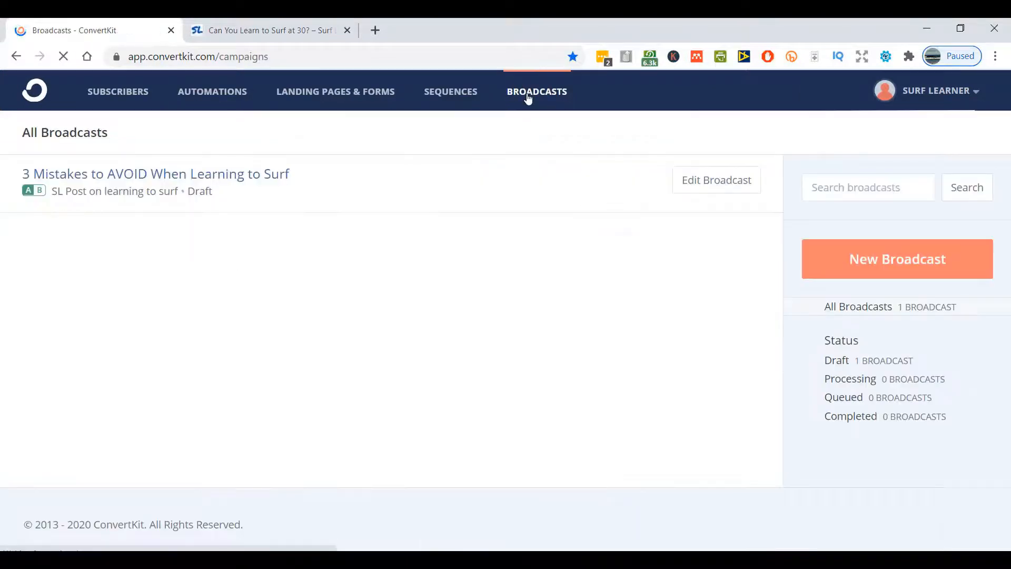
left_click(706, 184)
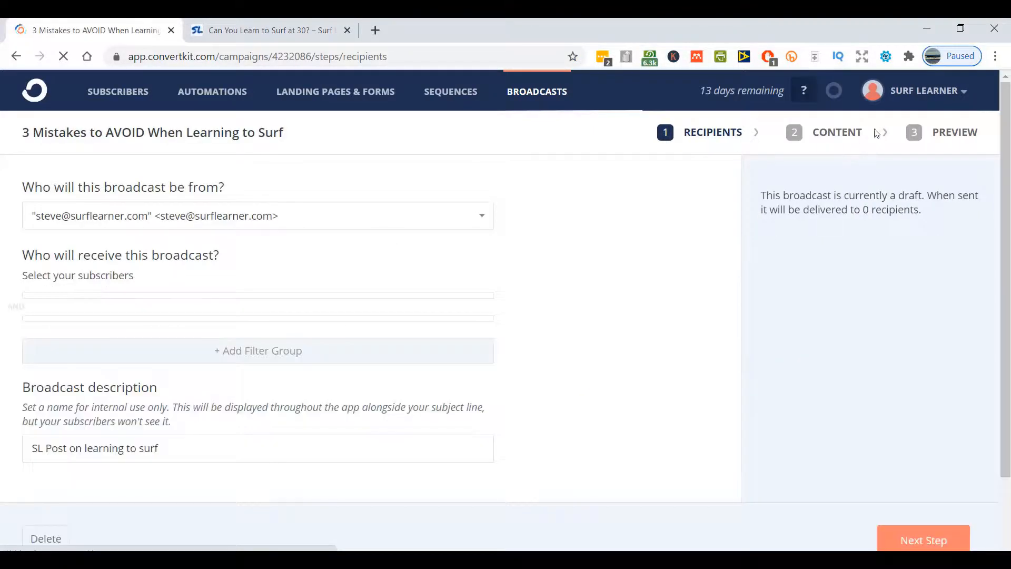
left_click(845, 134)
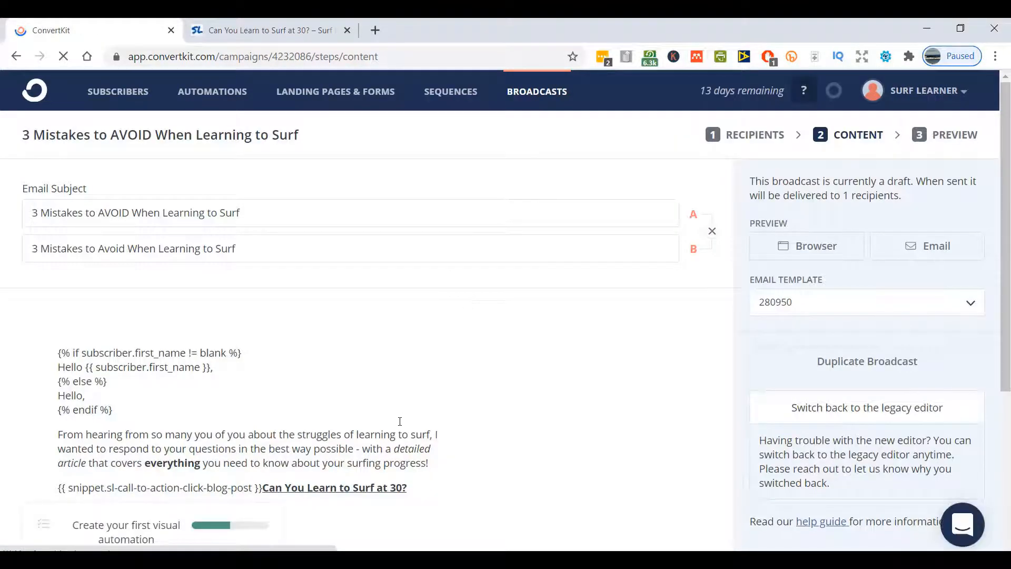
Step: Preview the updated broadcast in the browser, test its article link, and close the article pages
scroll(393, 413, "down", 1)
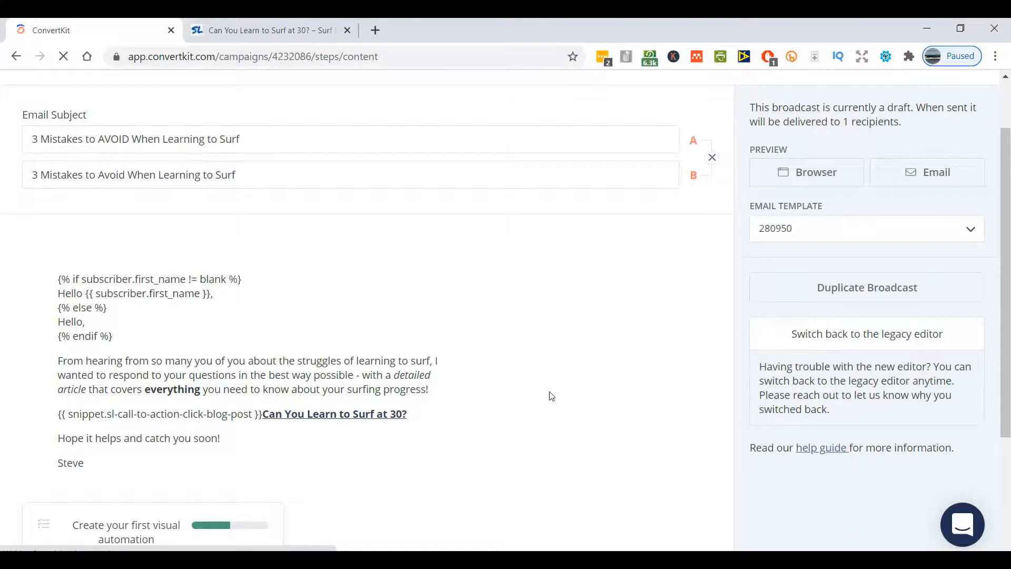
scroll(548, 395, "down", 3)
scroll(835, 337, "up", 5)
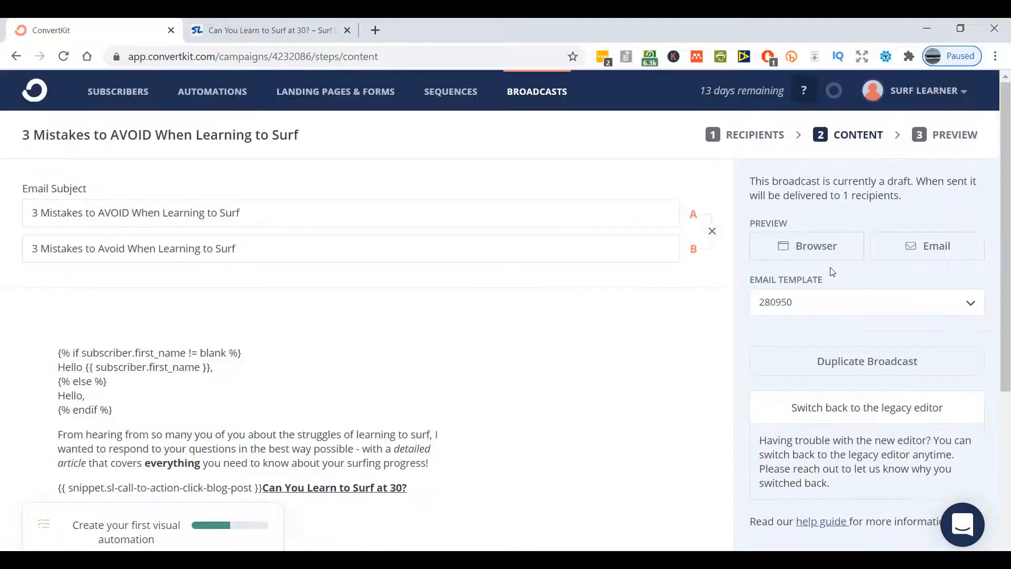
left_click(828, 252)
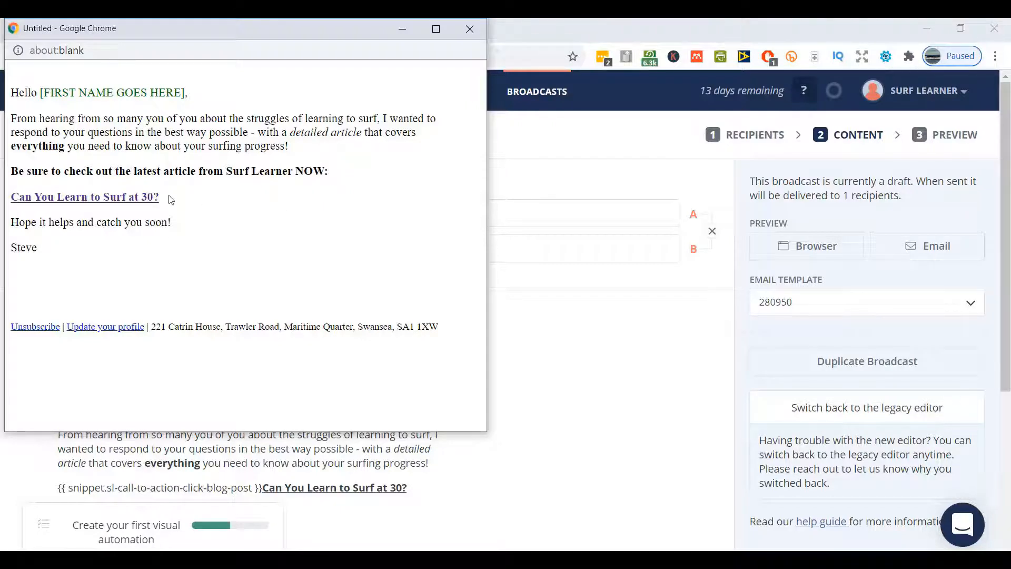
left_click(120, 203)
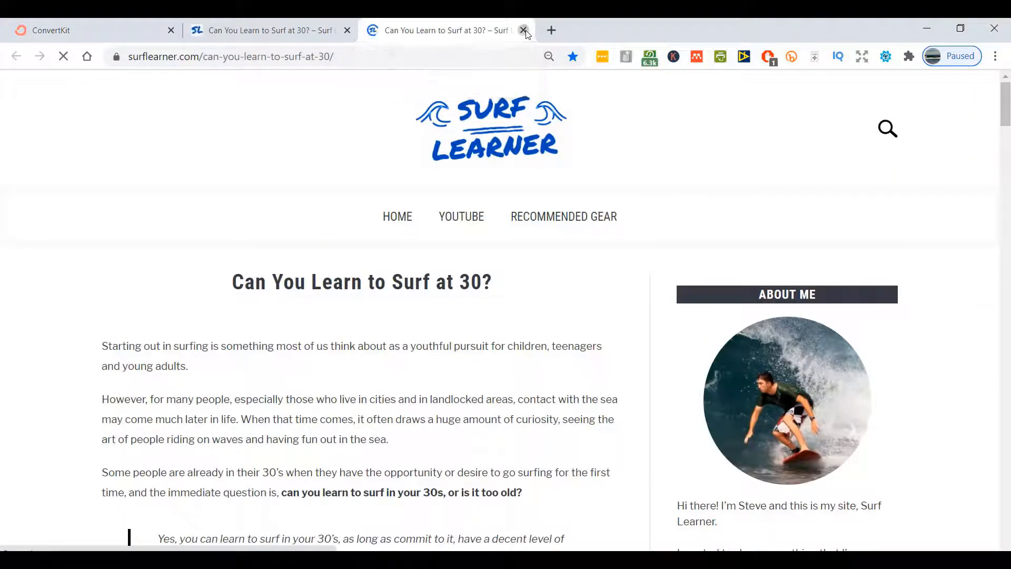
left_click(347, 30)
left_click(347, 30)
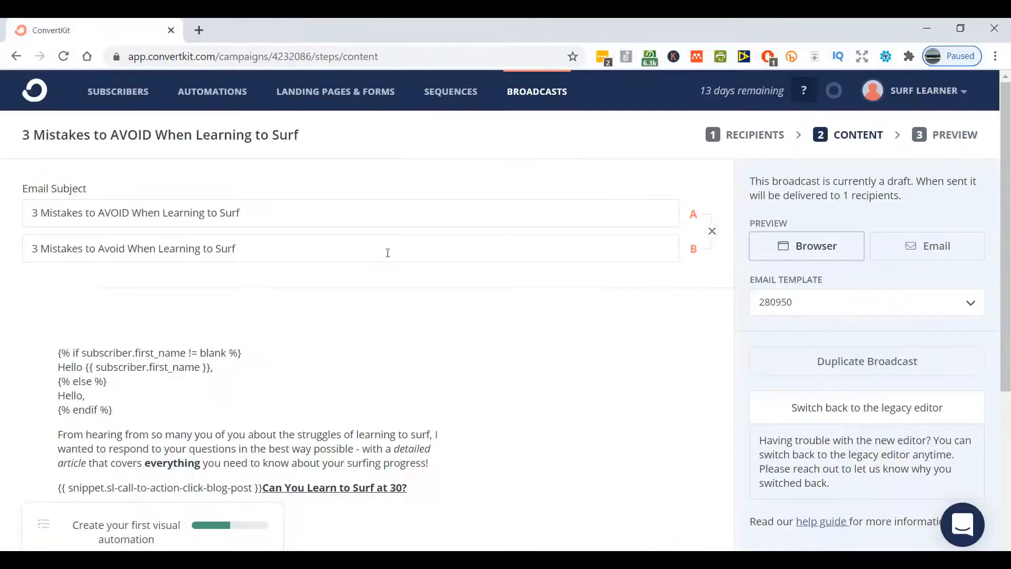
Step: Review the email body, open the option for sending a preview by email, and close it again
scroll(686, 304, "down", 5)
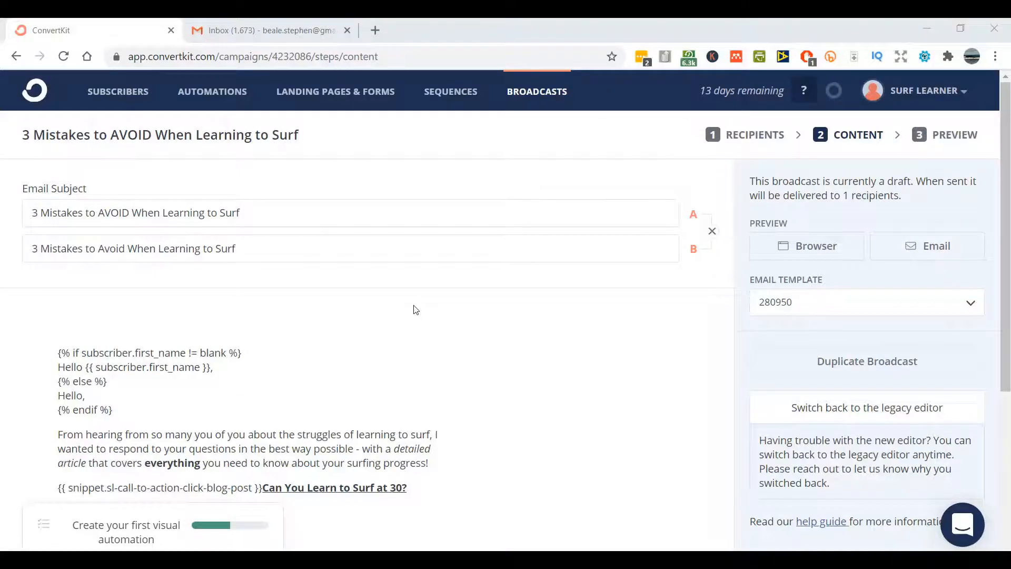
scroll(446, 311, "down", 3)
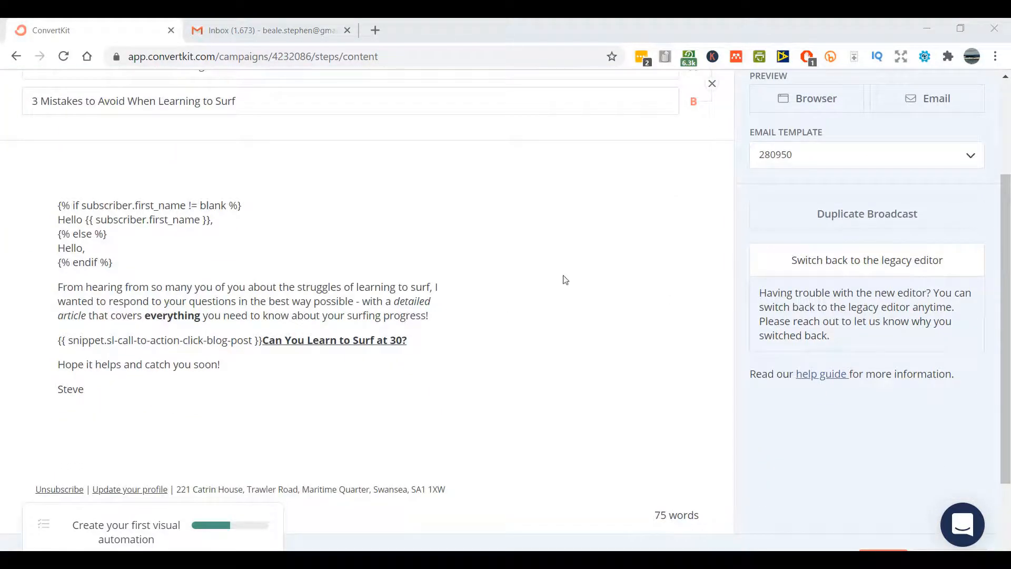
scroll(532, 280, "up", 3)
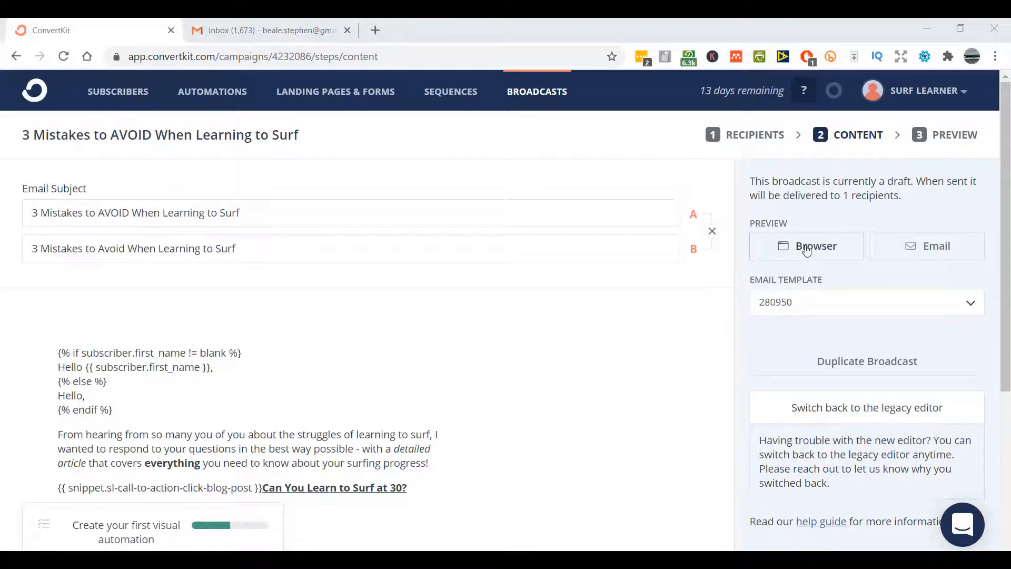
left_click(933, 250)
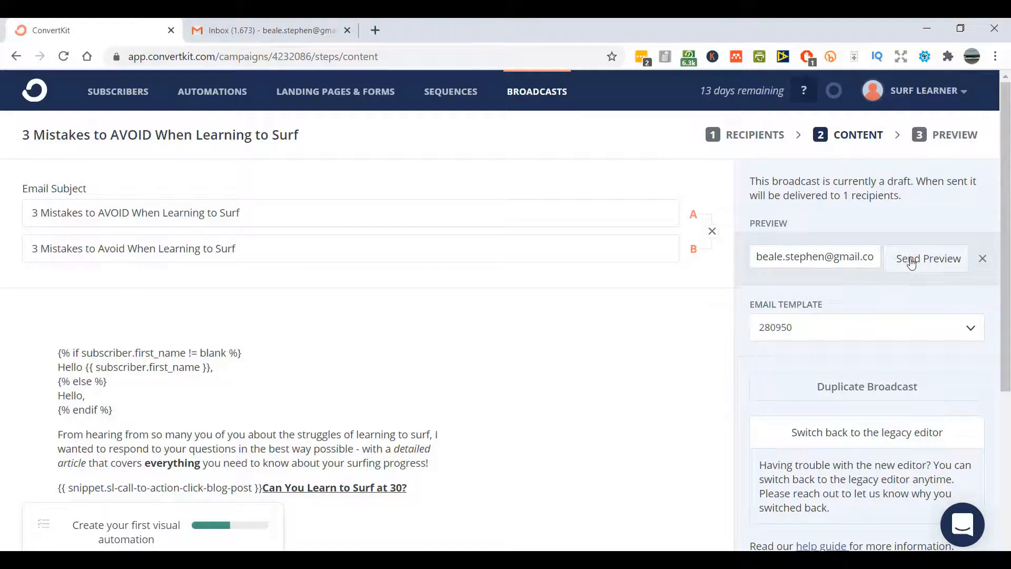
left_click(984, 259)
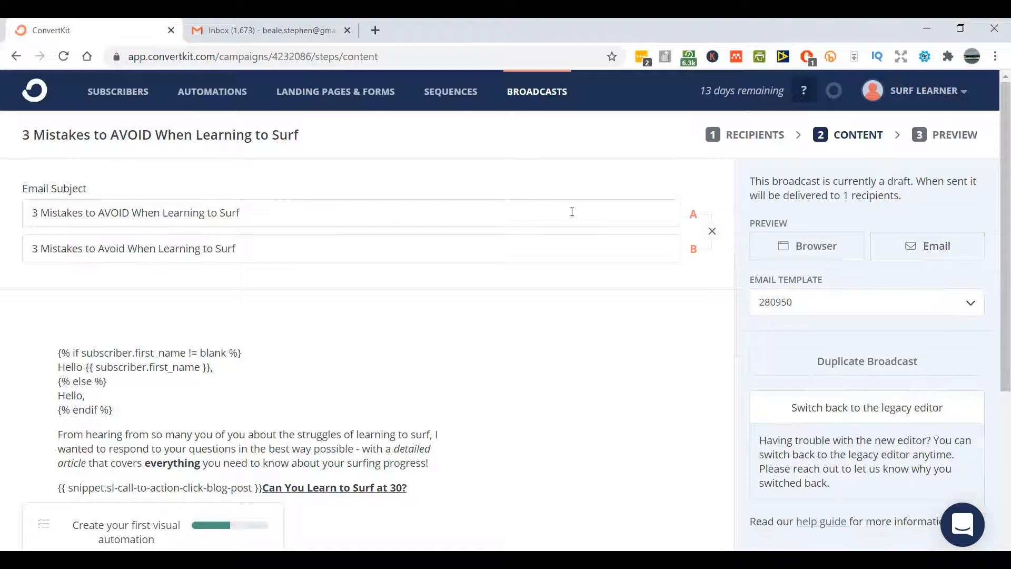
Step: Switch to the Gmail inbox, open the "3 Mistakes to AVOID When Learning to Surf" preview email, and read it through
left_click(259, 29)
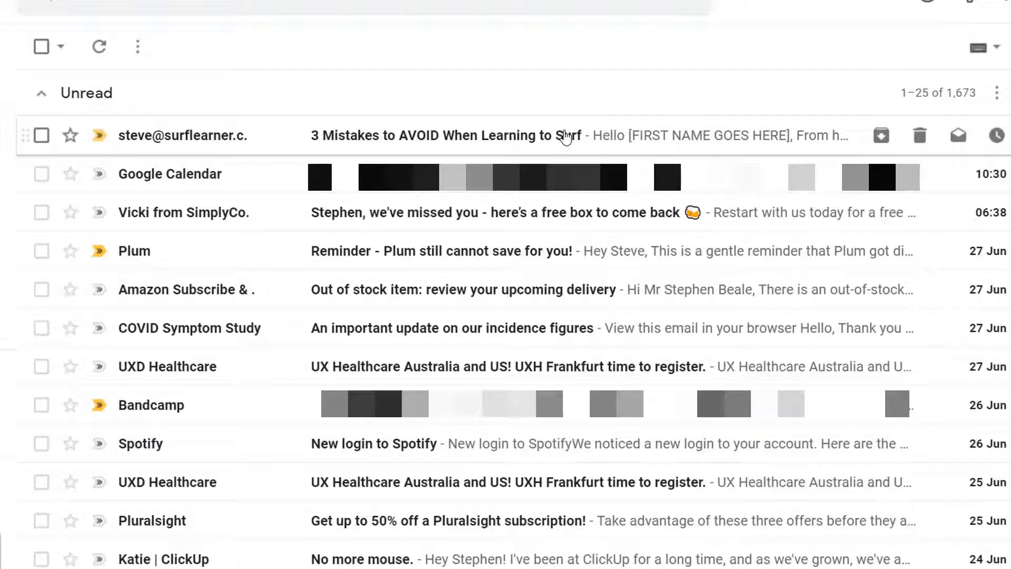
left_click(565, 138)
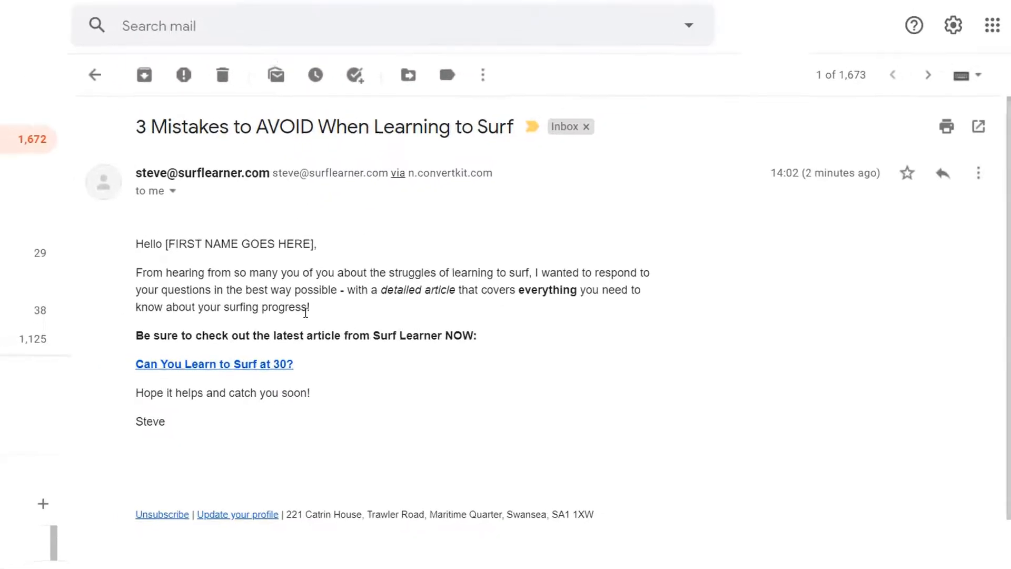
scroll(300, 406, "down", 3)
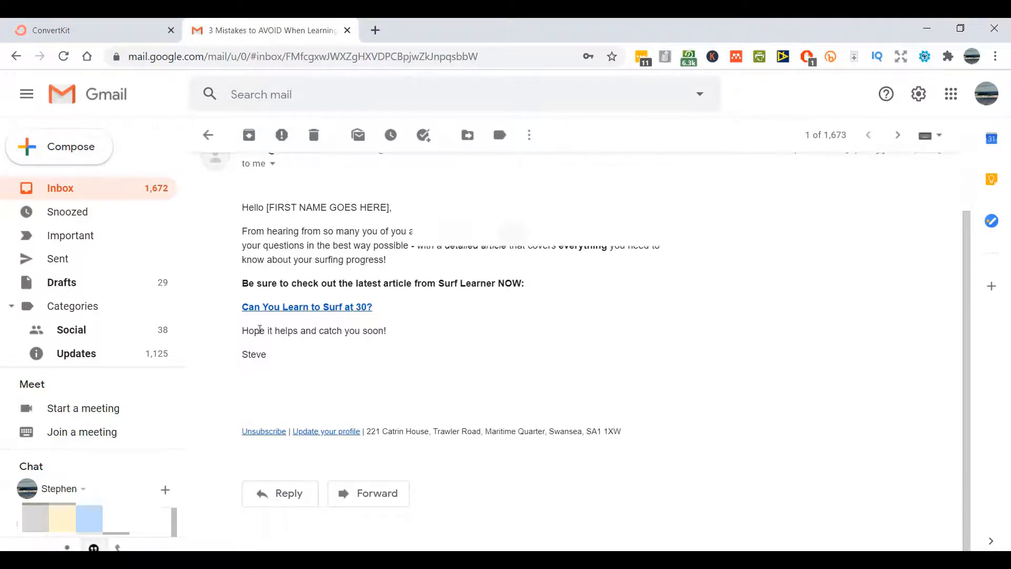
scroll(327, 301, "up", 2)
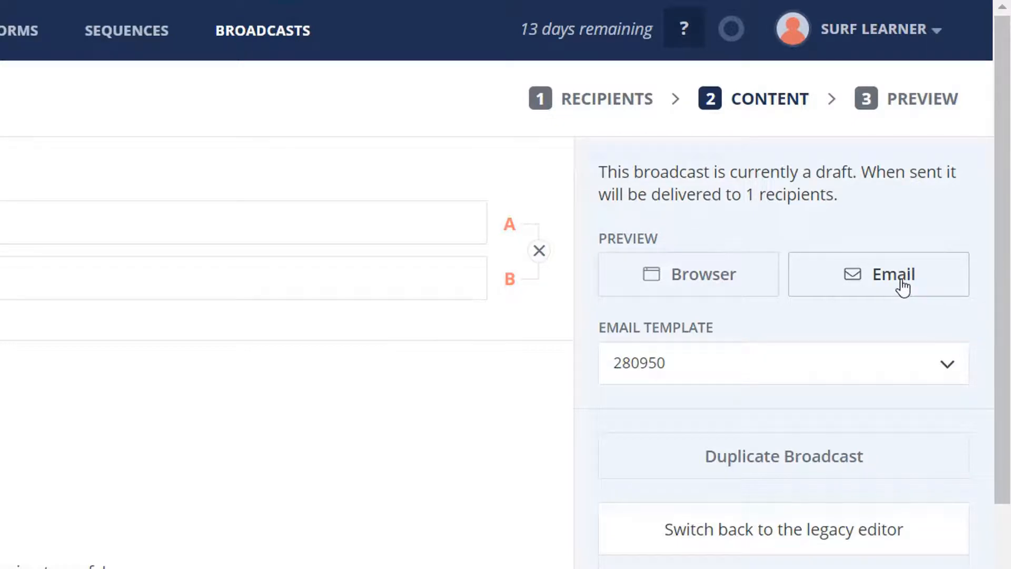
Step: Check the available email templates, keep 280950 selected, and save the broadcast content
left_click(912, 367)
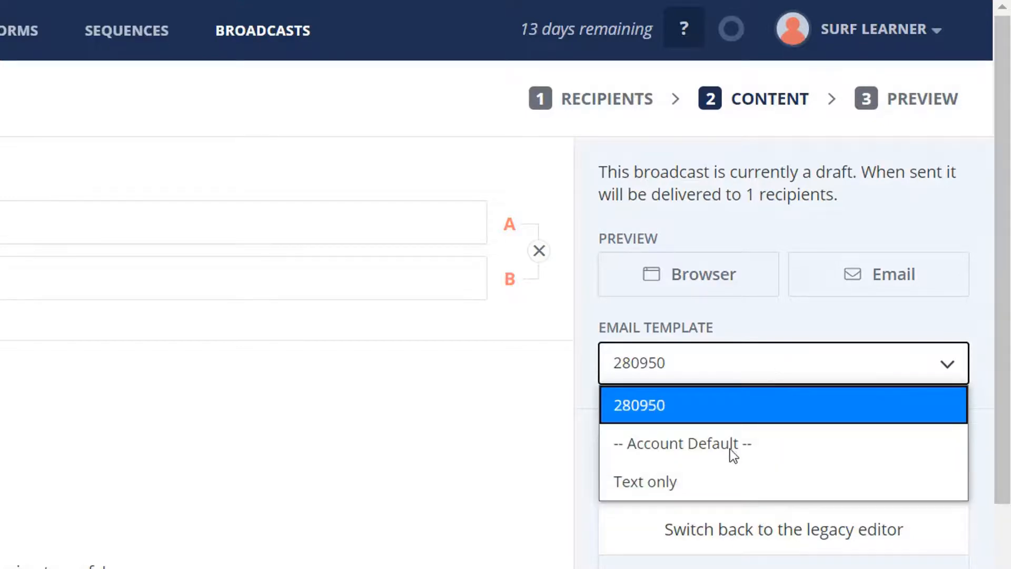
left_click(731, 368)
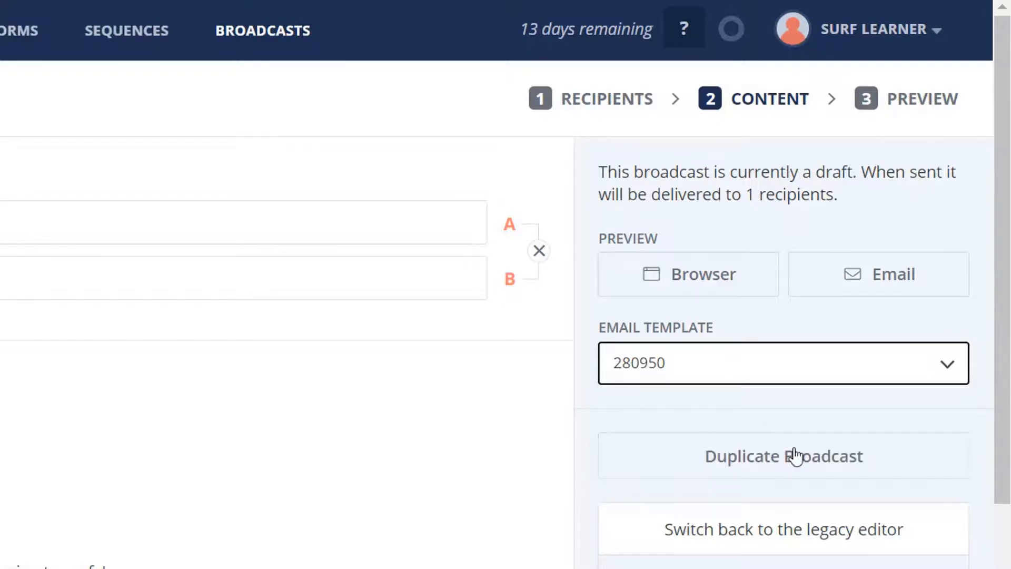
scroll(804, 478, "down", 1)
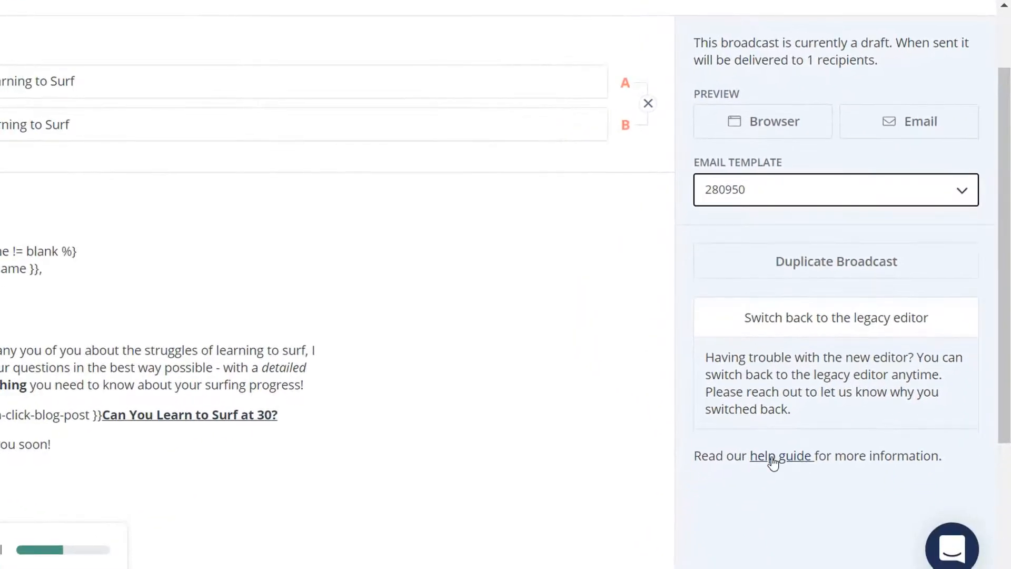
scroll(772, 462, "down", 3)
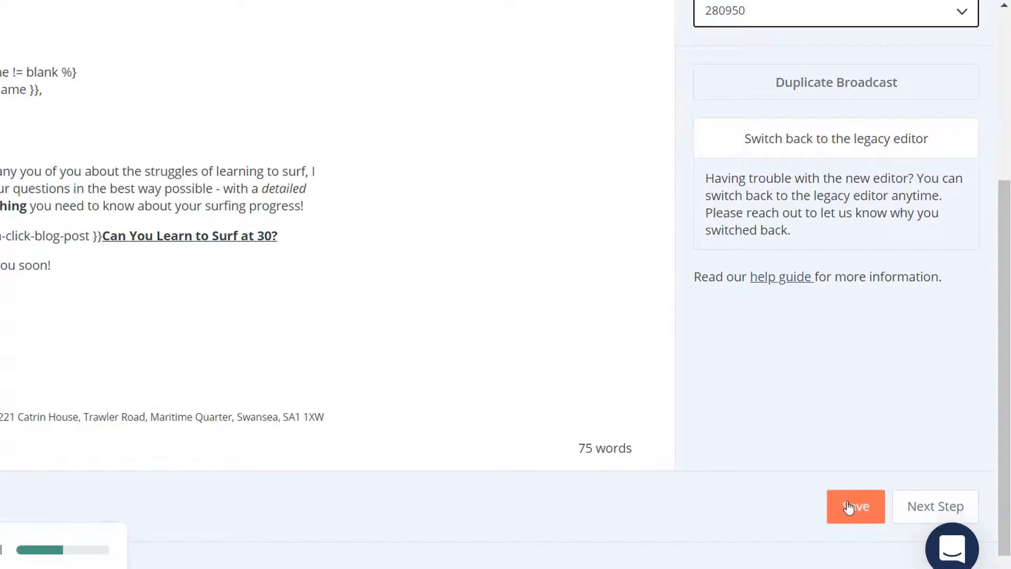
left_click(854, 514)
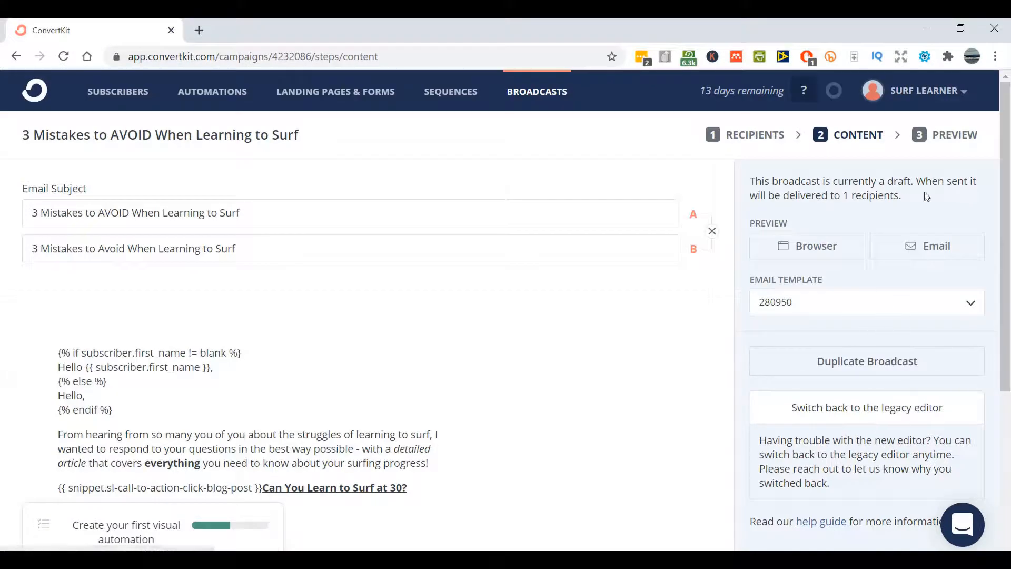
Step: Go to the broadcast's preview stage, check the preview-as-a-subscriber choices, and review the whole email
left_click(947, 138)
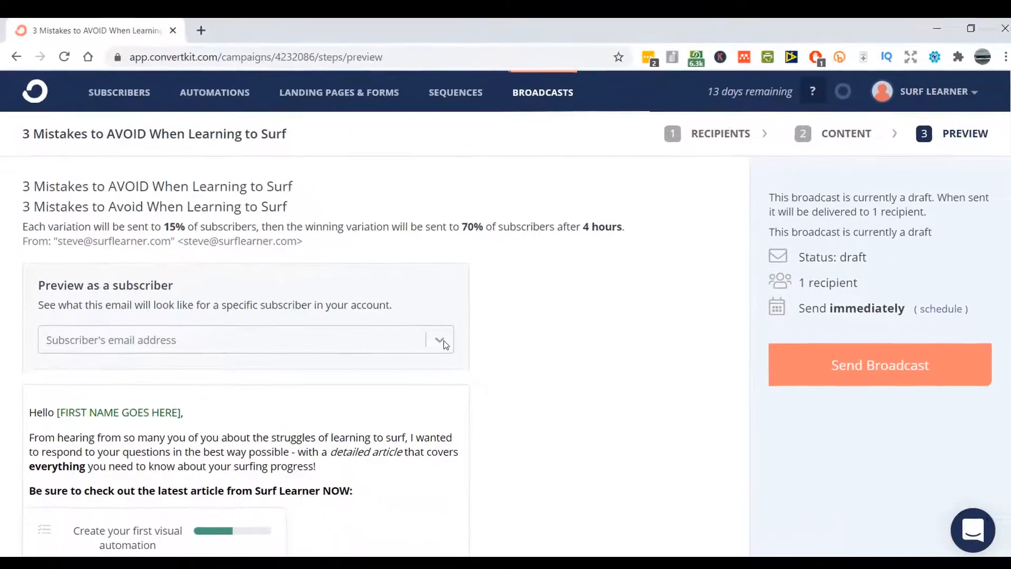
left_click(678, 521)
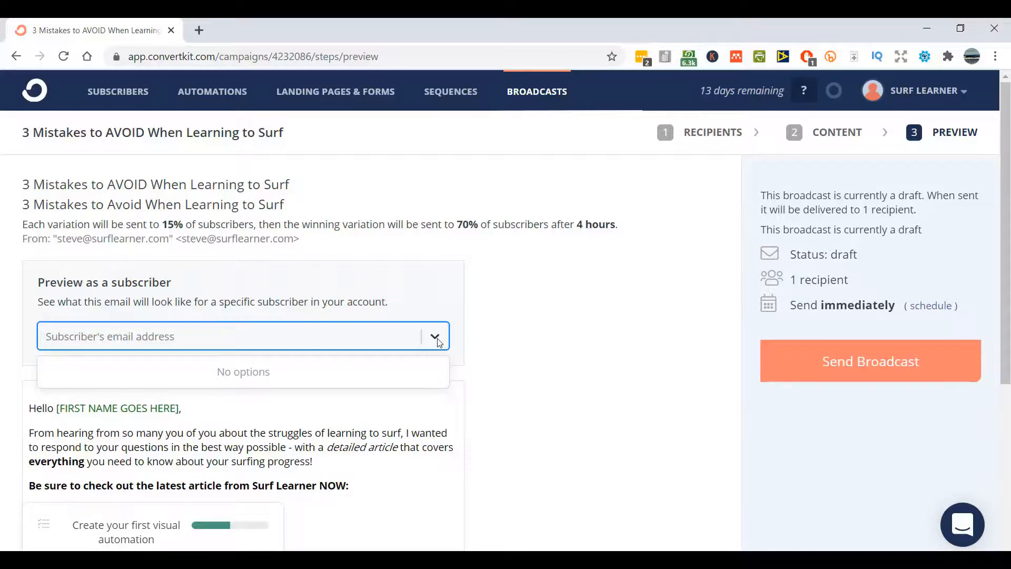
scroll(327, 379, "down", 4)
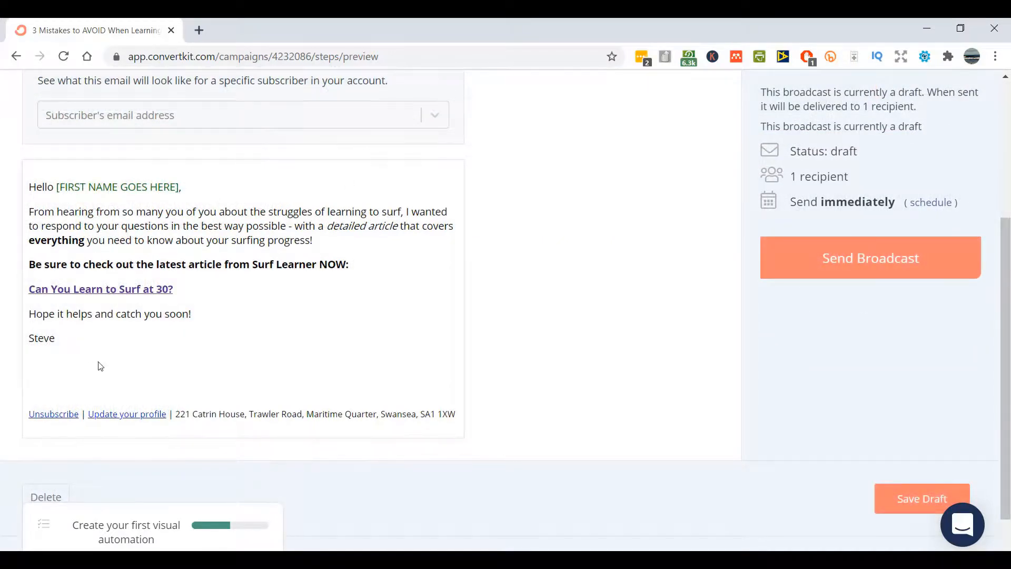
scroll(226, 377, "down", 1)
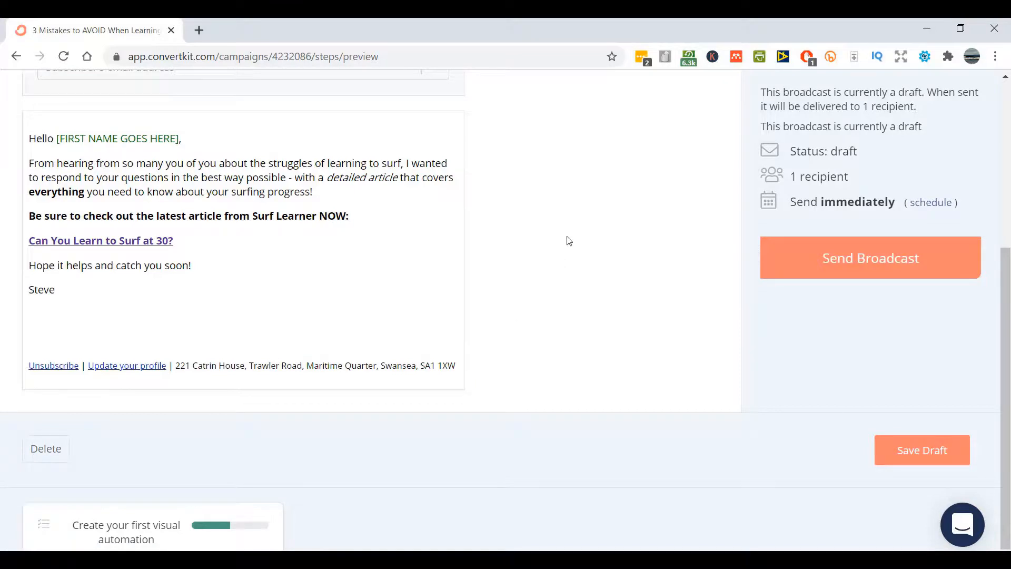
scroll(561, 212, "up", 1)
scroll(561, 212, "up", 5)
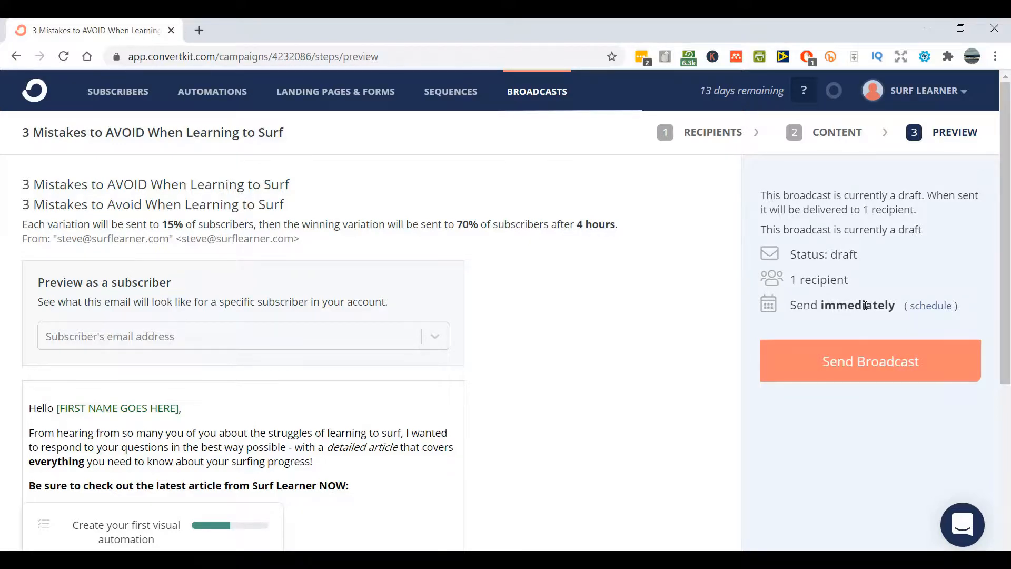
Step: Schedule the broadcast for Jun 29, 2020 at 1:00 AM, check its time zone, and unschedule it again
left_click(925, 307)
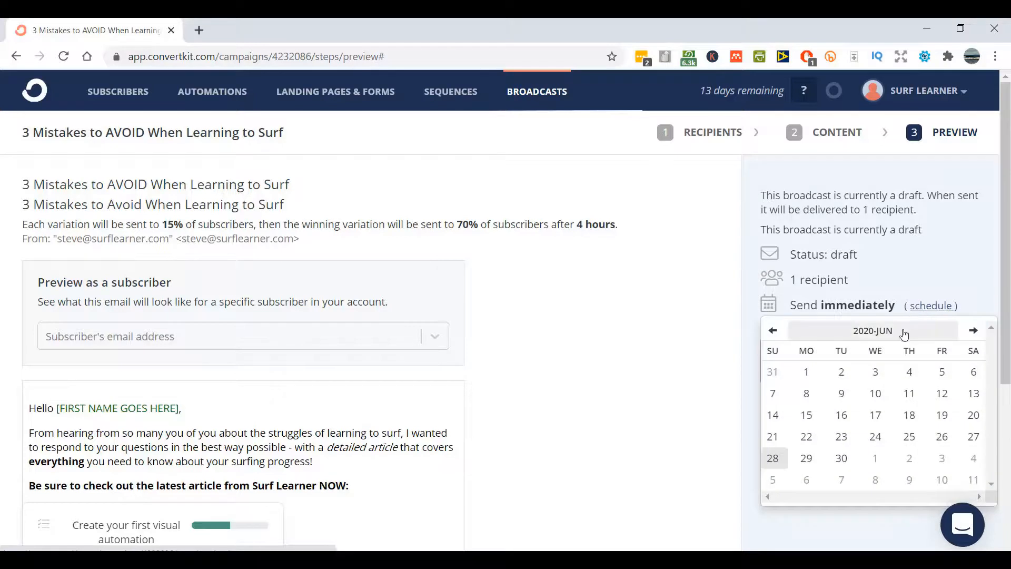
left_click(807, 459)
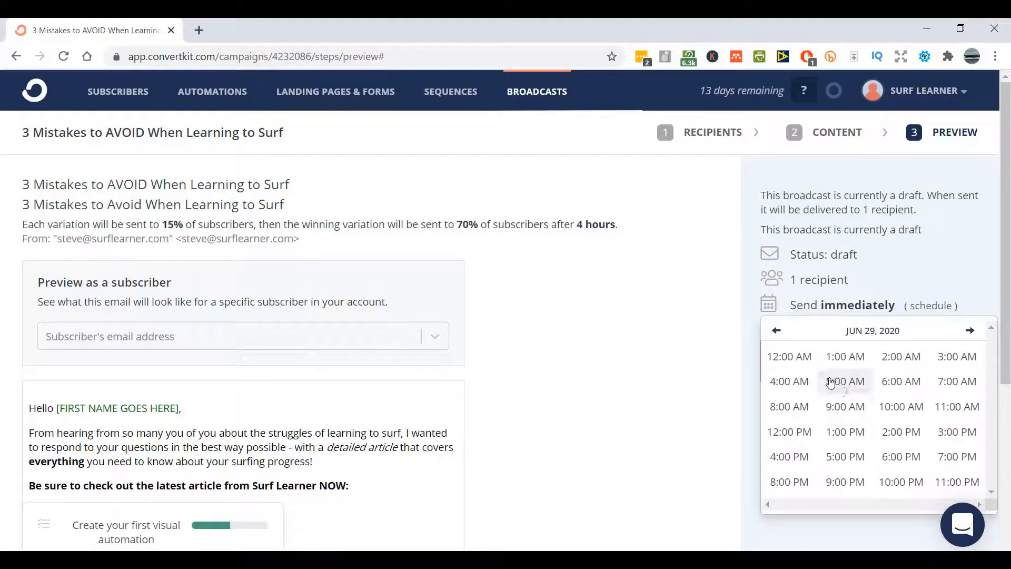
left_click(852, 365)
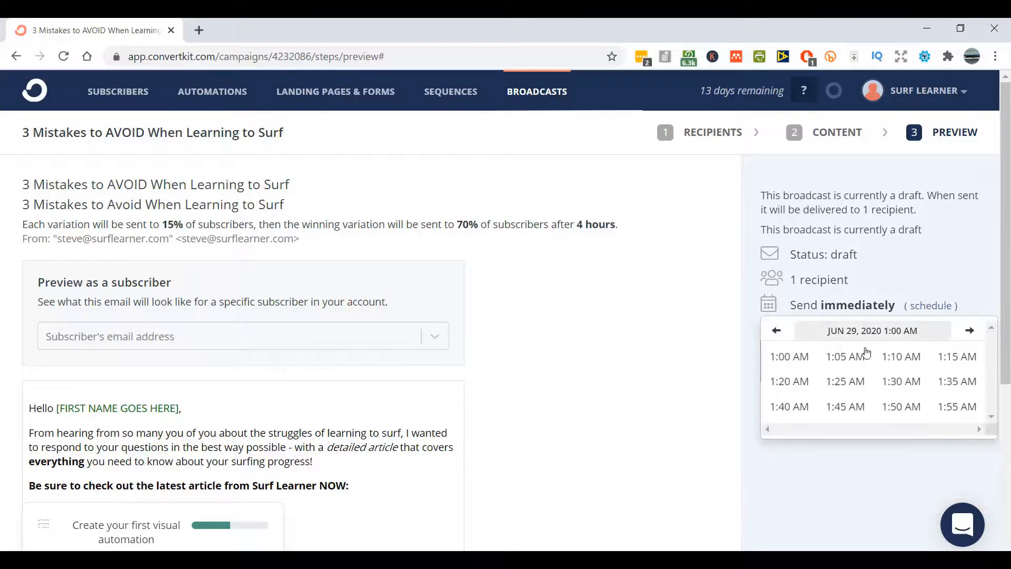
left_click(800, 358)
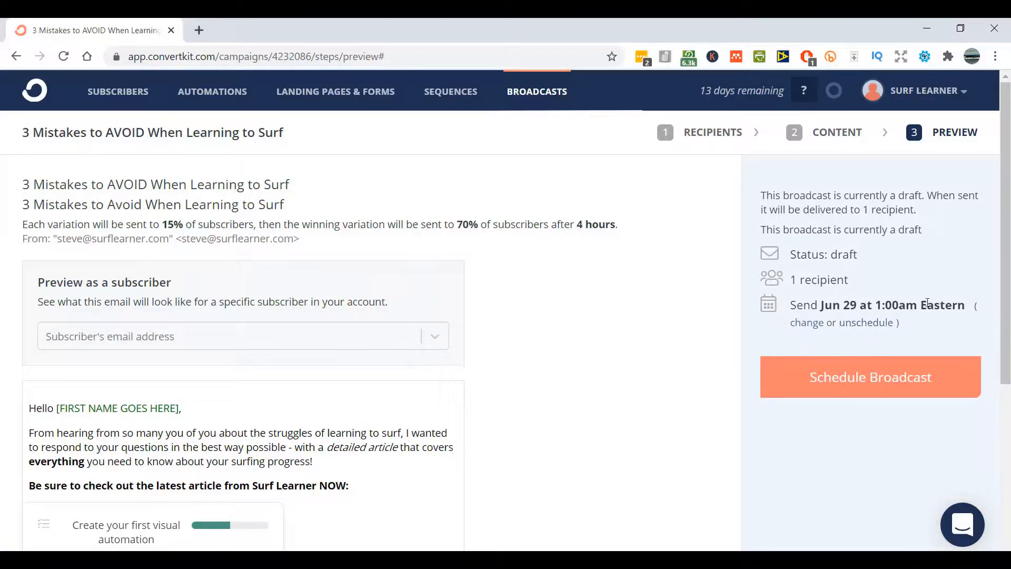
left_click_drag(924, 306, 969, 313)
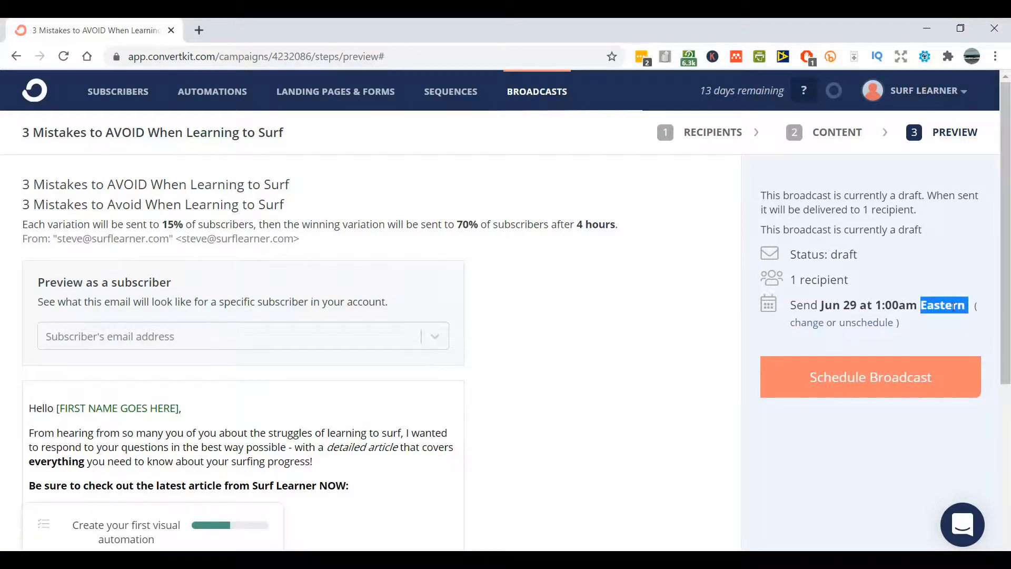
left_click(955, 307)
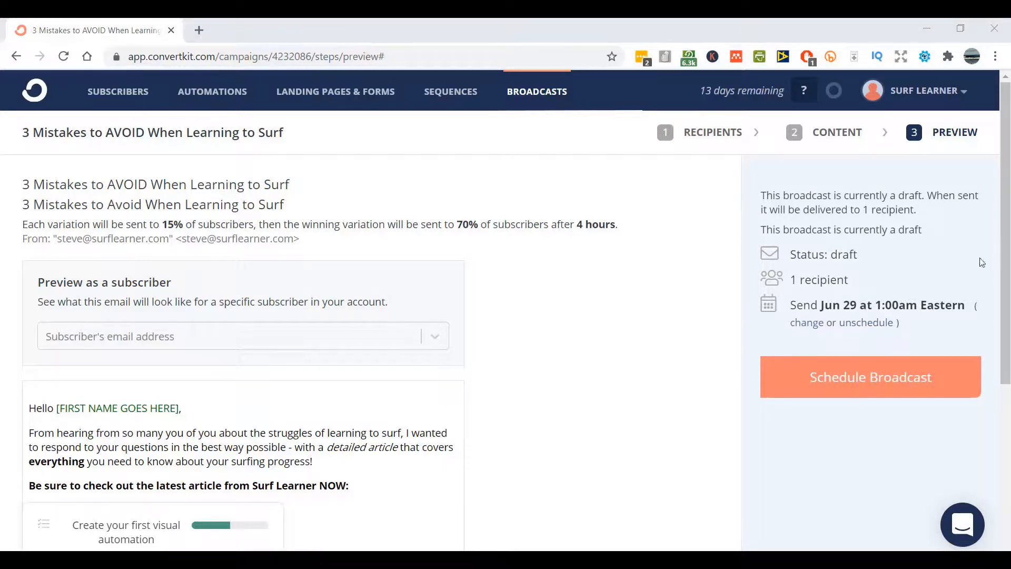
left_click(872, 323)
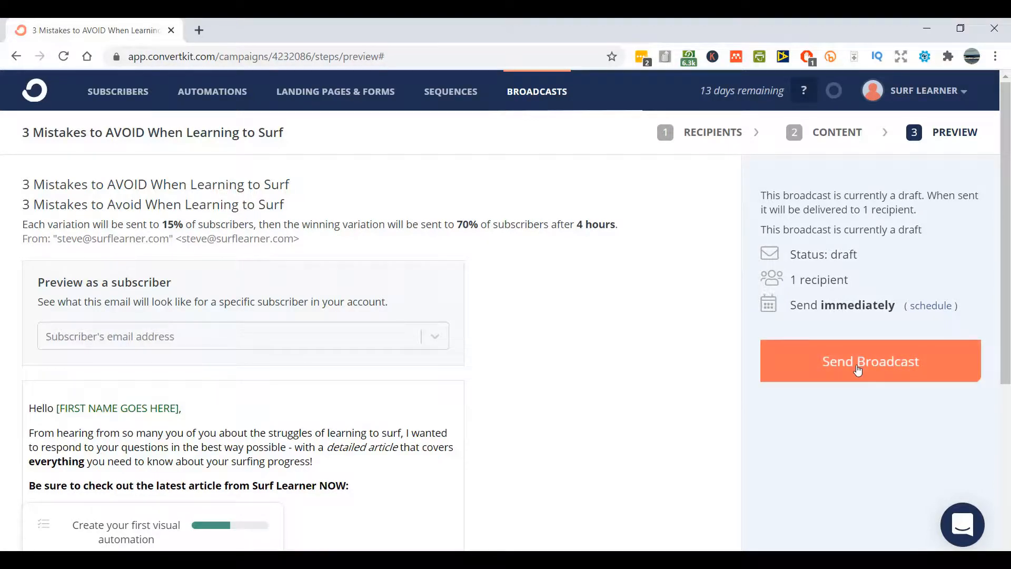
Step: Save the draft, send the broadcast for immediate delivery, and confirm the sending
scroll(857, 370, "down", 5)
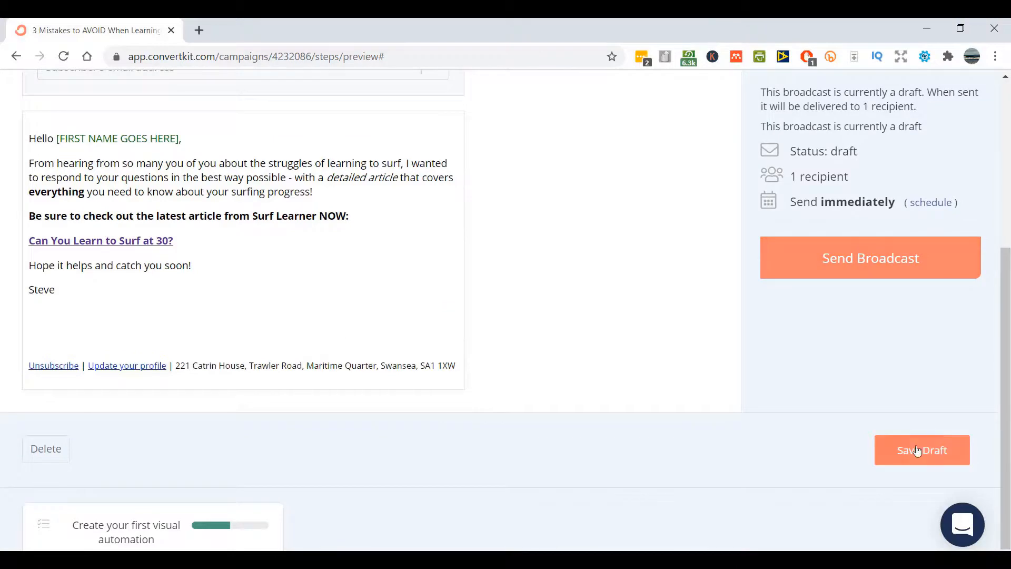
left_click(917, 451)
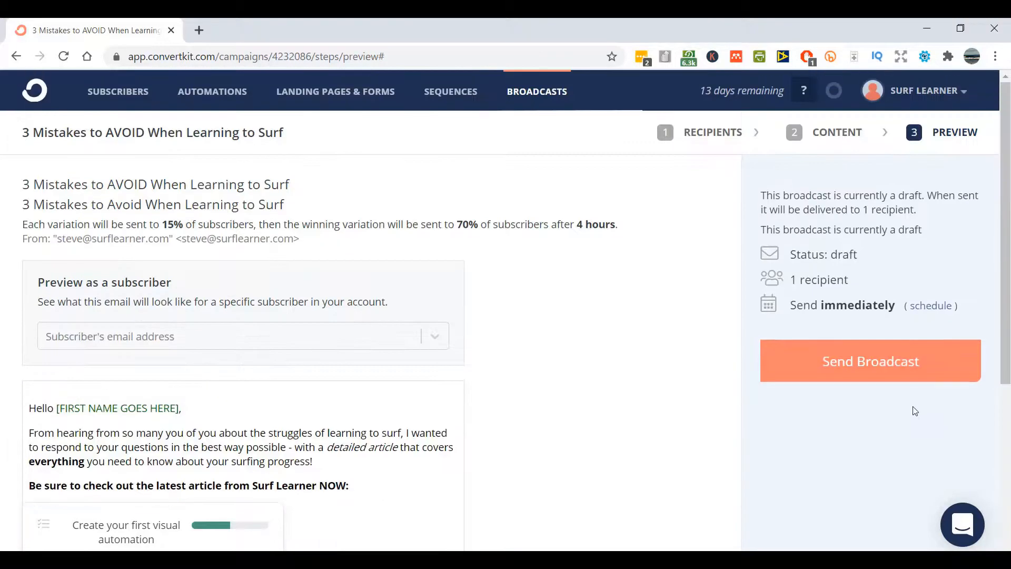
left_click(894, 364)
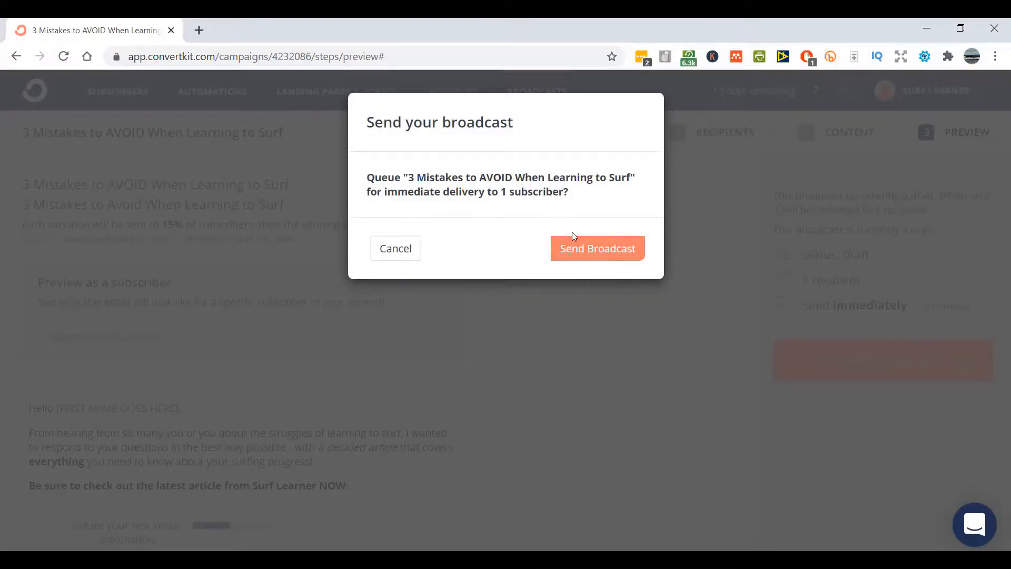
left_click(579, 252)
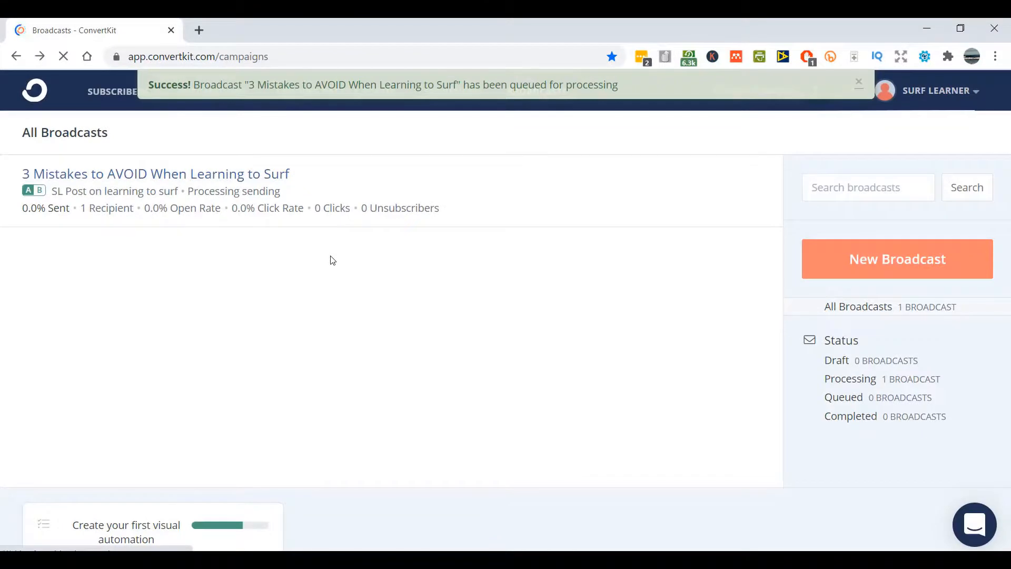
Step: Open the report of the sent broadcast and review its engagement statistics, A/B test results and email content
left_click(246, 175)
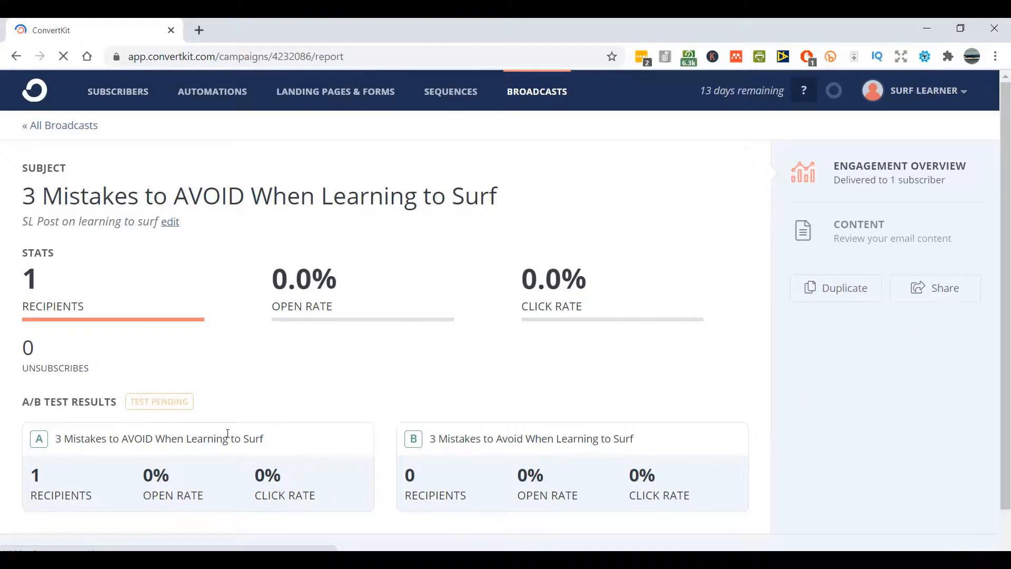
scroll(244, 364, "down", 1)
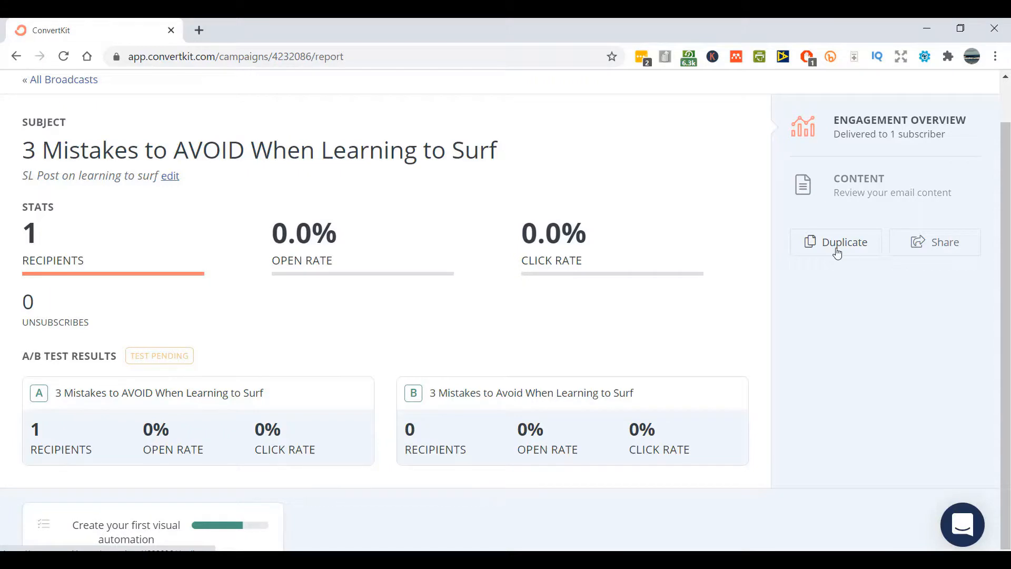
left_click(841, 194)
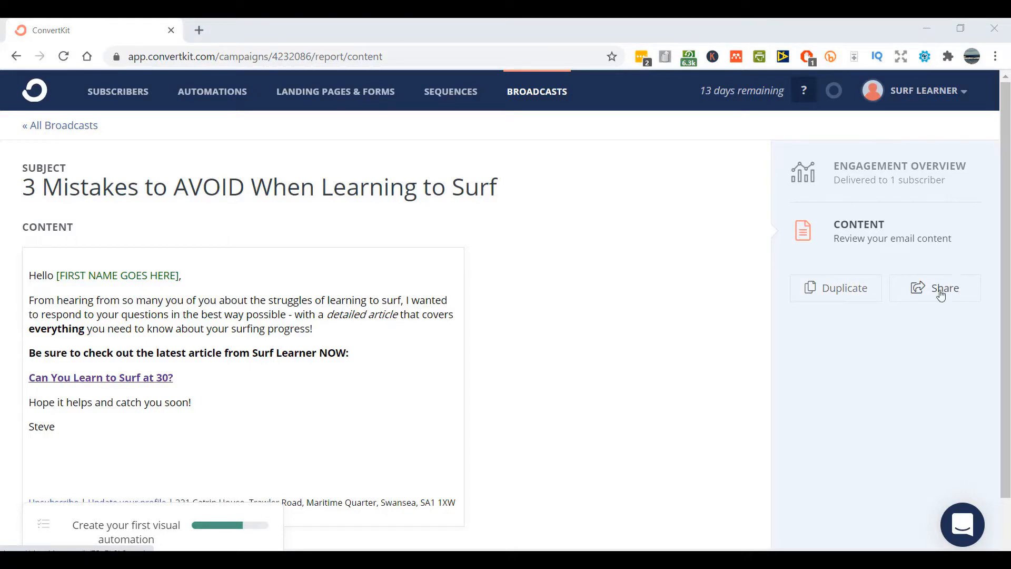
Step: Open the broadcast's shareable web page, copy its address, close the page, and return to the list of all broadcasts
left_click(941, 295)
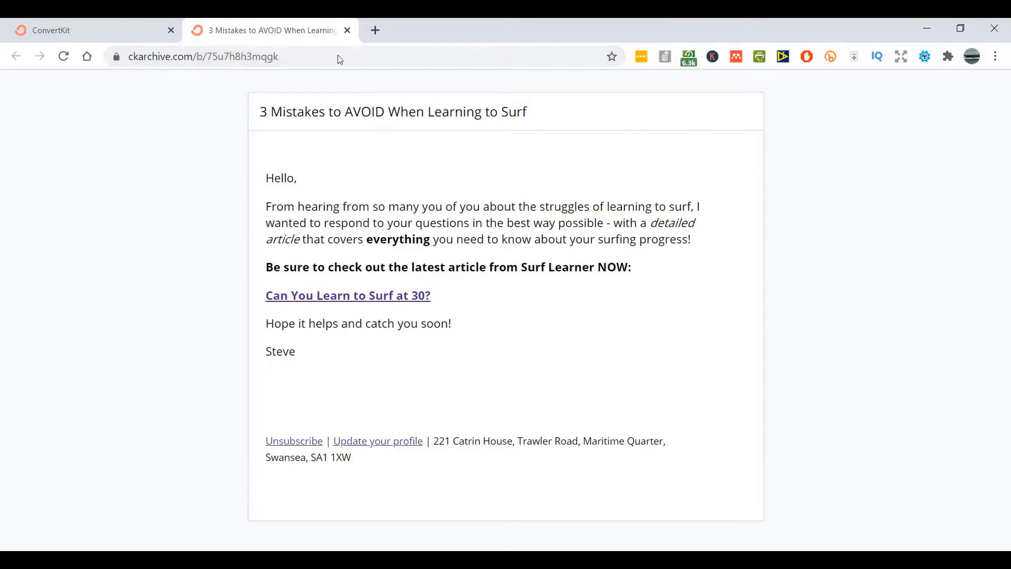
left_click(318, 56)
right_click(318, 55)
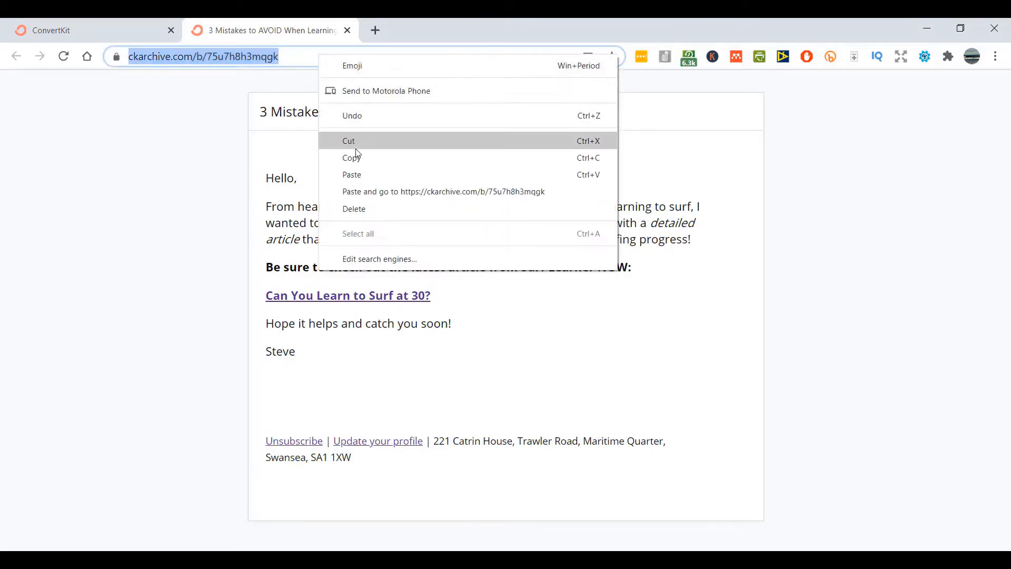
left_click(360, 158)
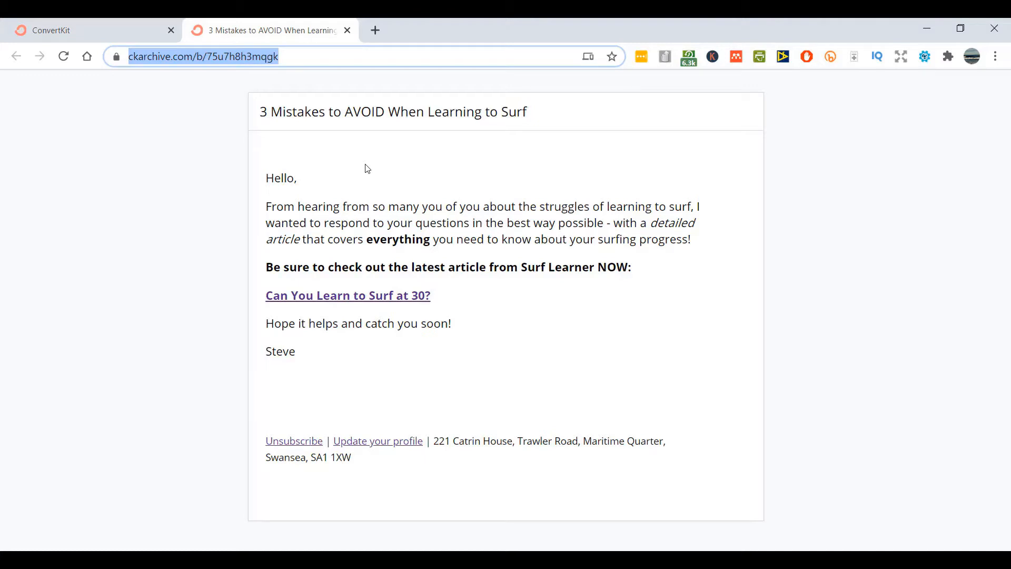
left_click(348, 30)
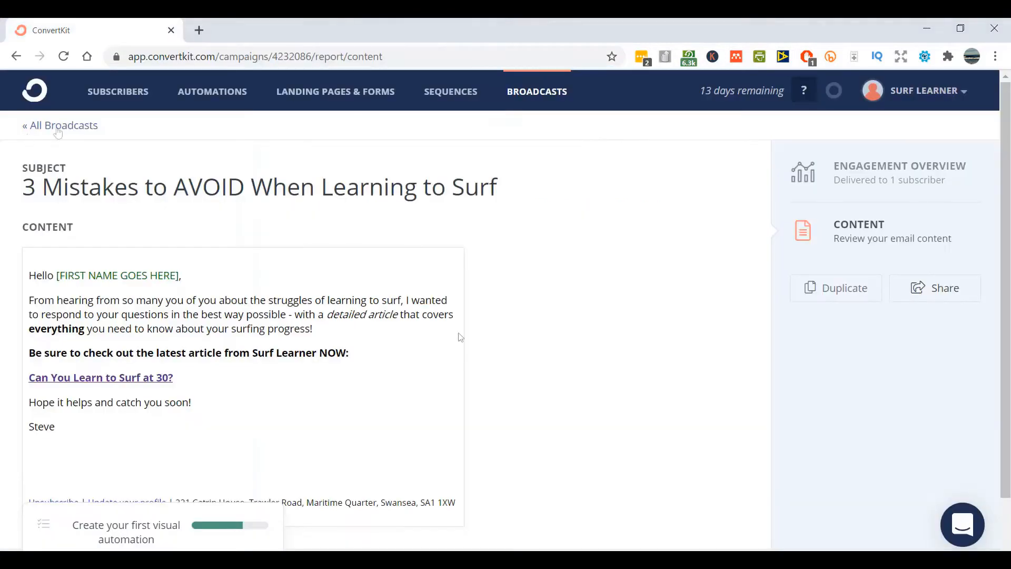
left_click(80, 131)
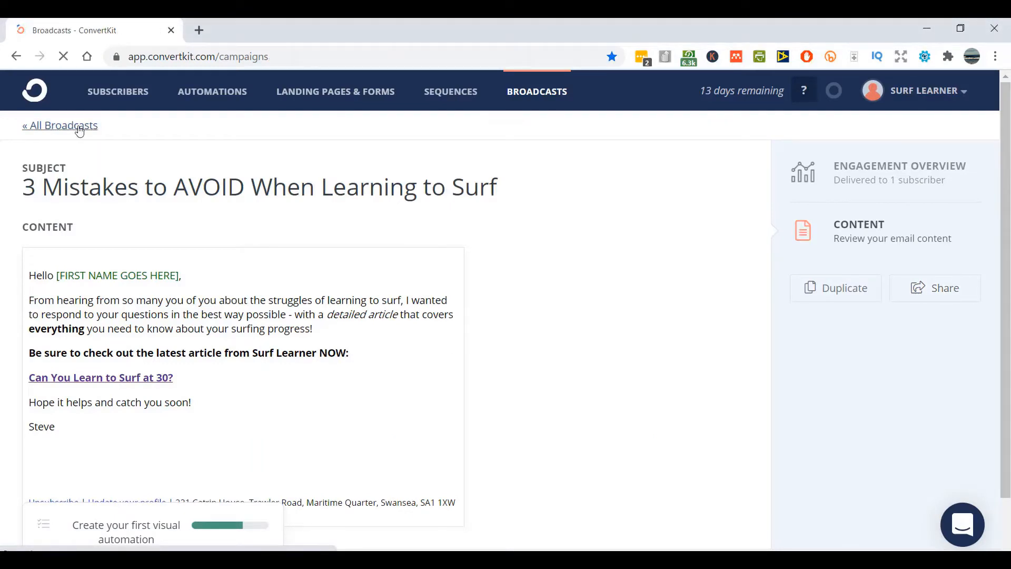